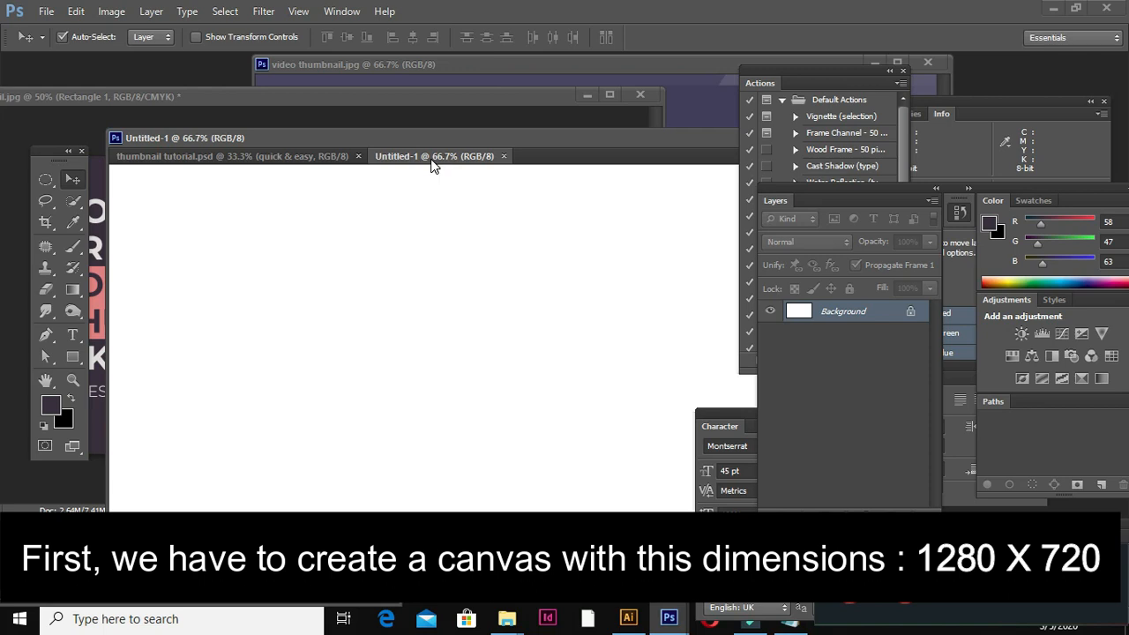
Separate the blank document into its own window and convert its locked Background into a regular layer.
{"action": "key", "text": "ctrl+minus"}
{"action": "key", "text": "ctrl+minus"}
{"action": "left_click_drag", "start_coordinate": [430, 157], "coordinate": [498, 130]}
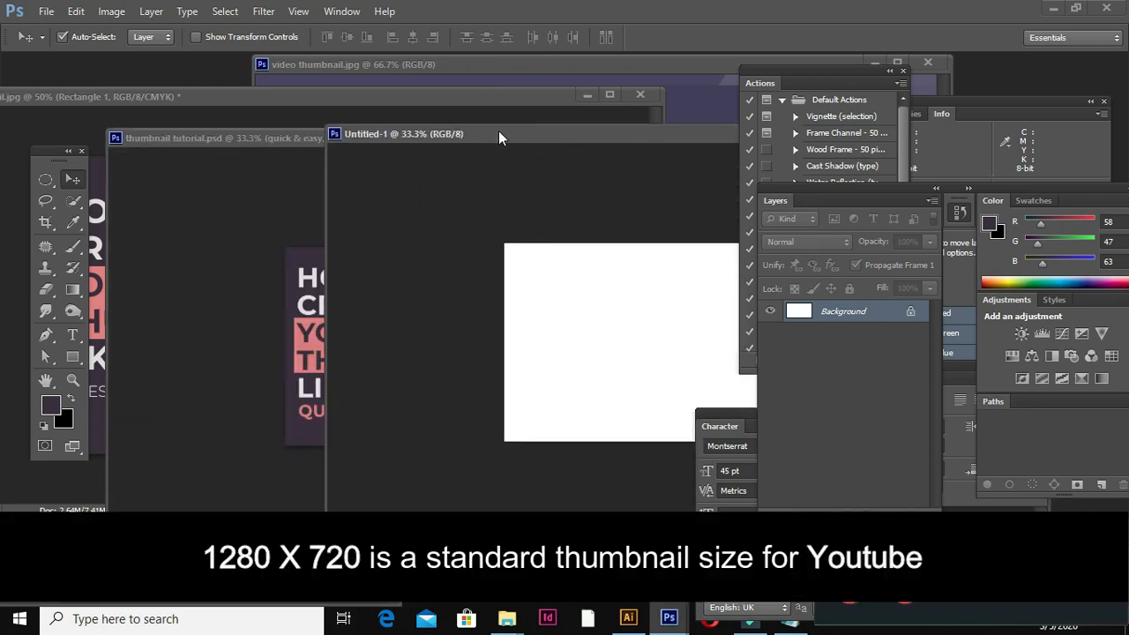
{"action": "double_click", "coordinate": [909, 315]}
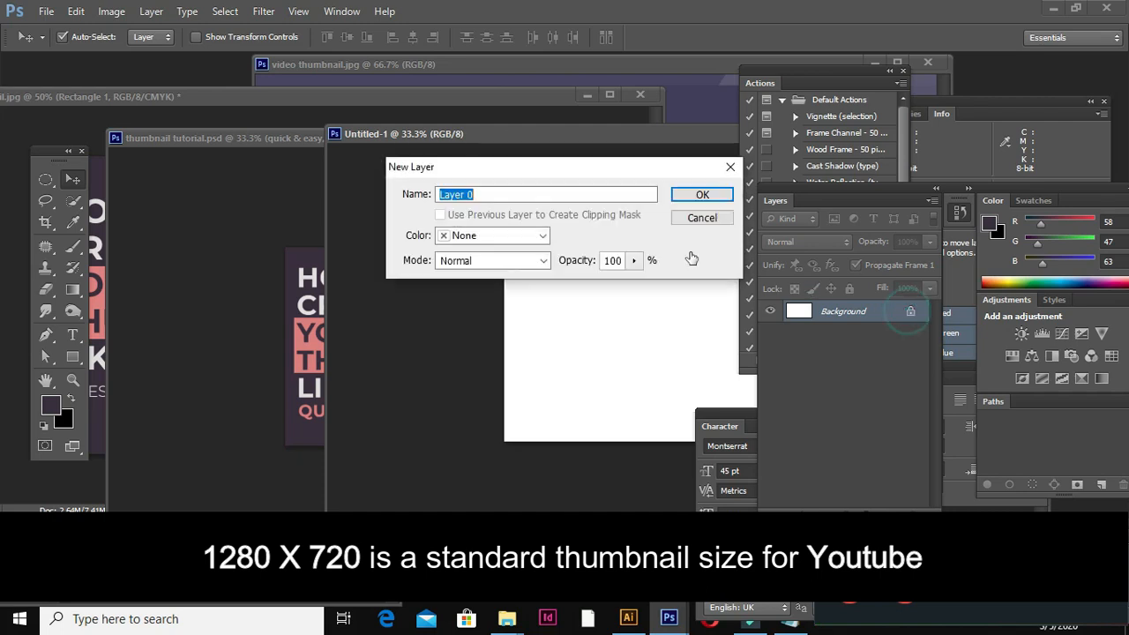
{"action": "left_click", "coordinate": [707, 196]}
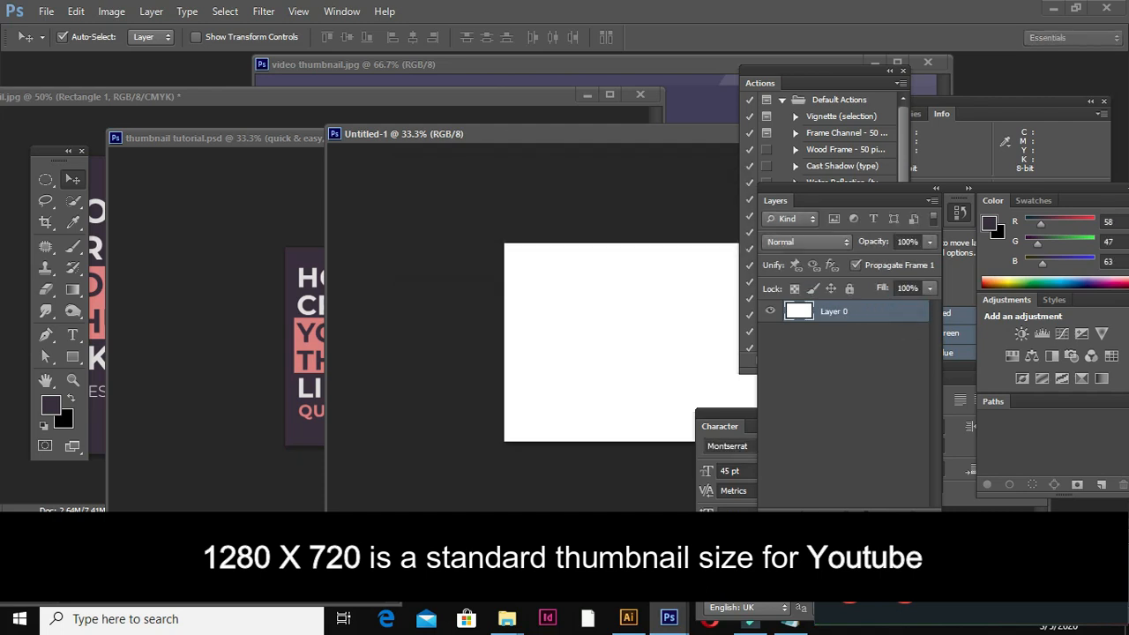
Apply a dark purple #3a2f3f Color Overlay to the canvas layer and rename the layer BG.
{"action": "left_click", "coordinate": [798, 518]}
{"action": "left_click", "coordinate": [842, 440]}
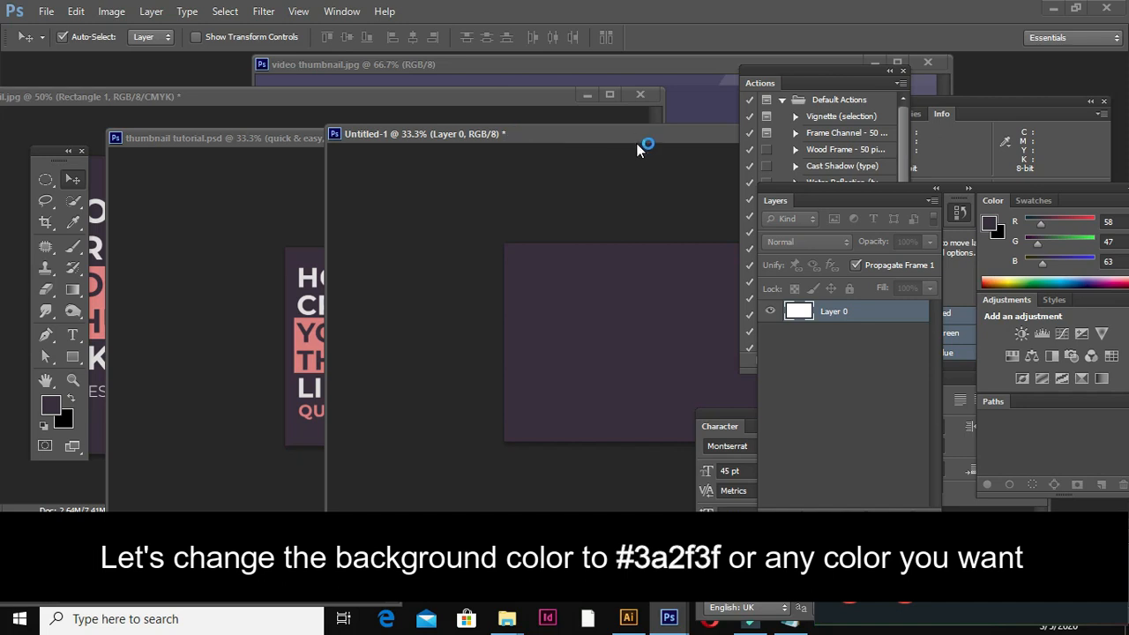
{"action": "key", "text": "Return"}
Place CTBG4742.jpg on the canvas, scale it to about 33%, and position it so the rider sits on the right side.
{"action": "left_click_drag", "start_coordinate": [680, 129], "coordinate": [460, 123]}
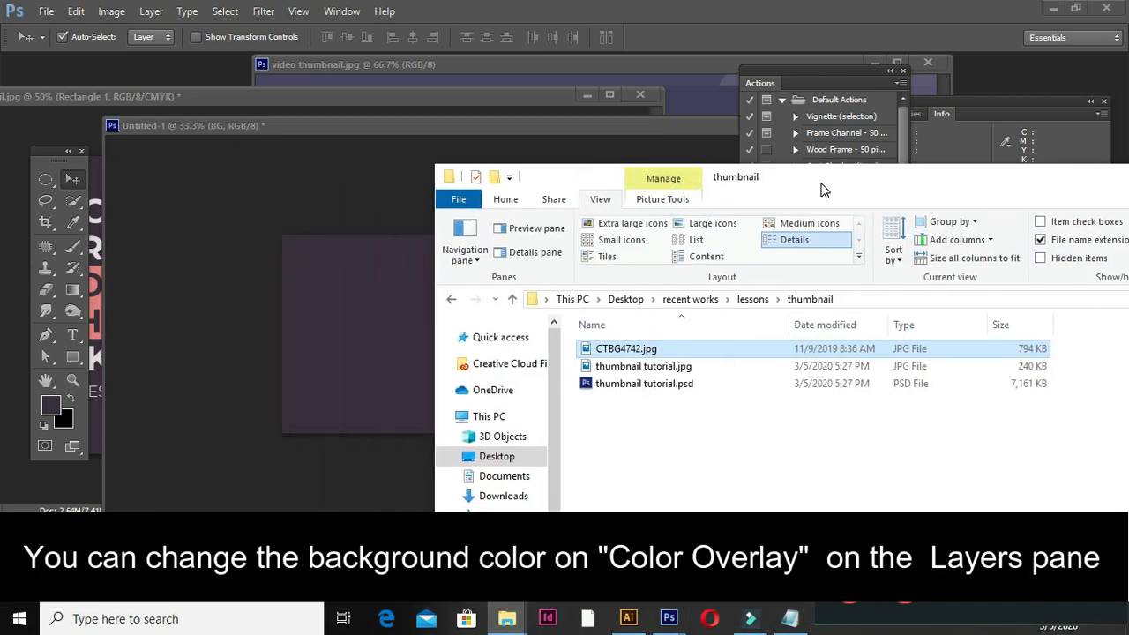
{"action": "left_click_drag", "start_coordinate": [696, 353], "coordinate": [322, 297]}
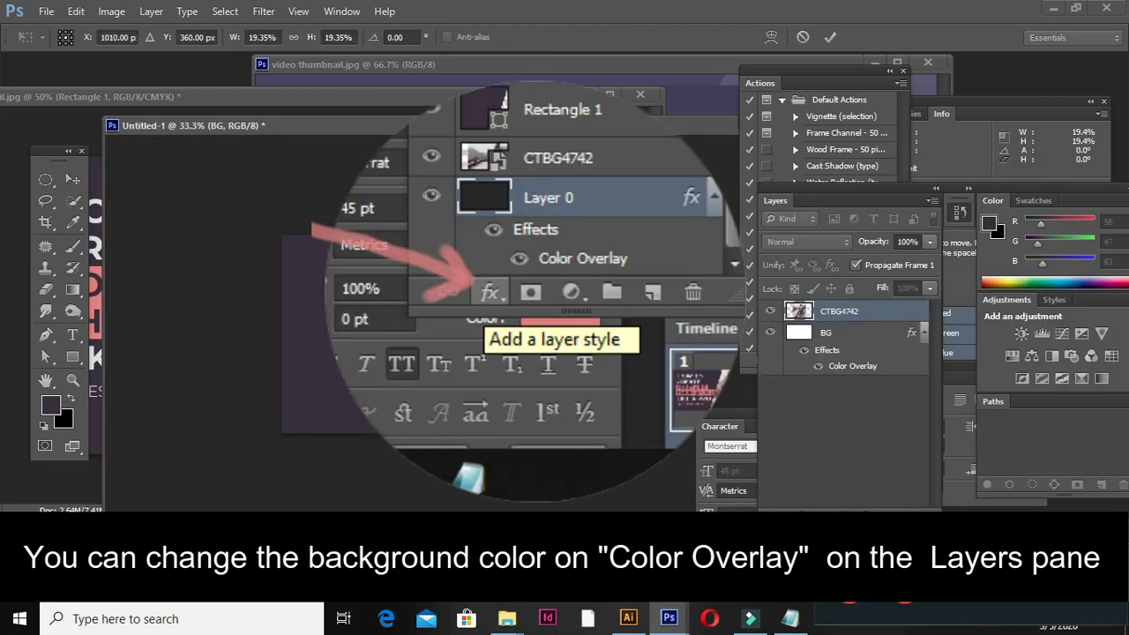
{"action": "left_click_drag", "start_coordinate": [451, 433], "coordinate": [244, 507]}
{"action": "left_click_drag", "start_coordinate": [585, 342], "coordinate": [606, 316]}
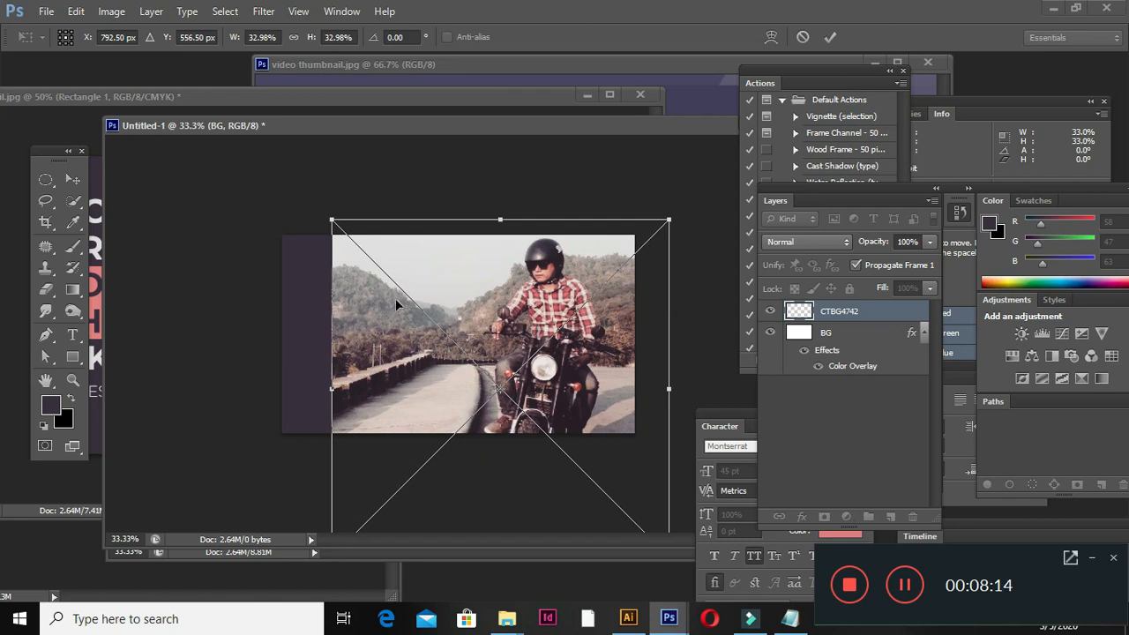
{"action": "key", "text": "Return"}
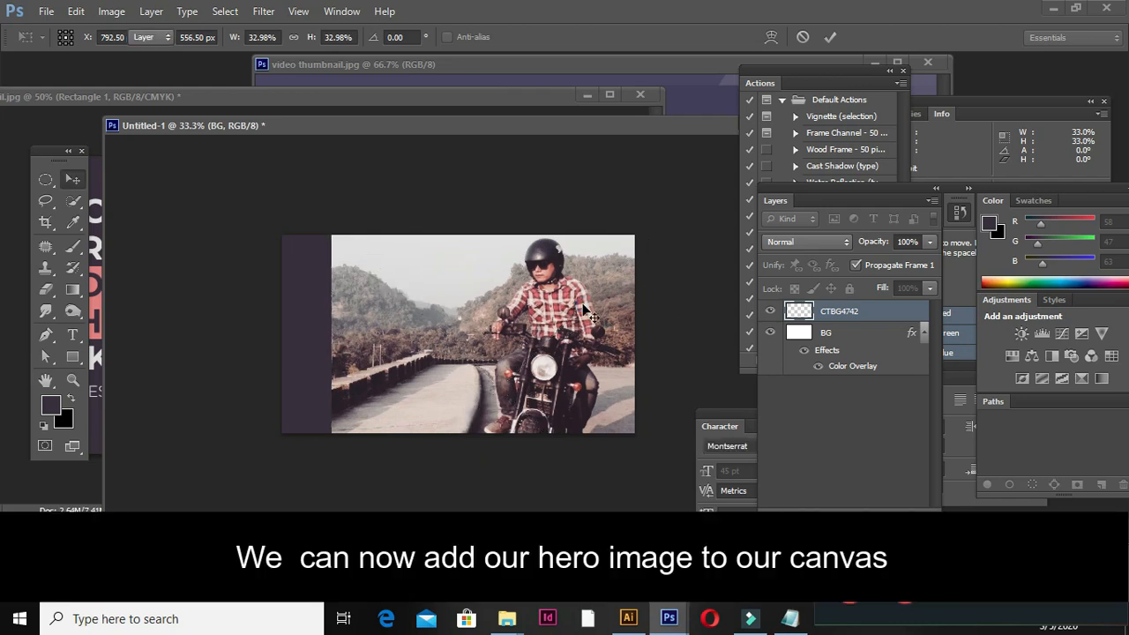
{"action": "left_click_drag", "start_coordinate": [582, 306], "coordinate": [582, 306]}
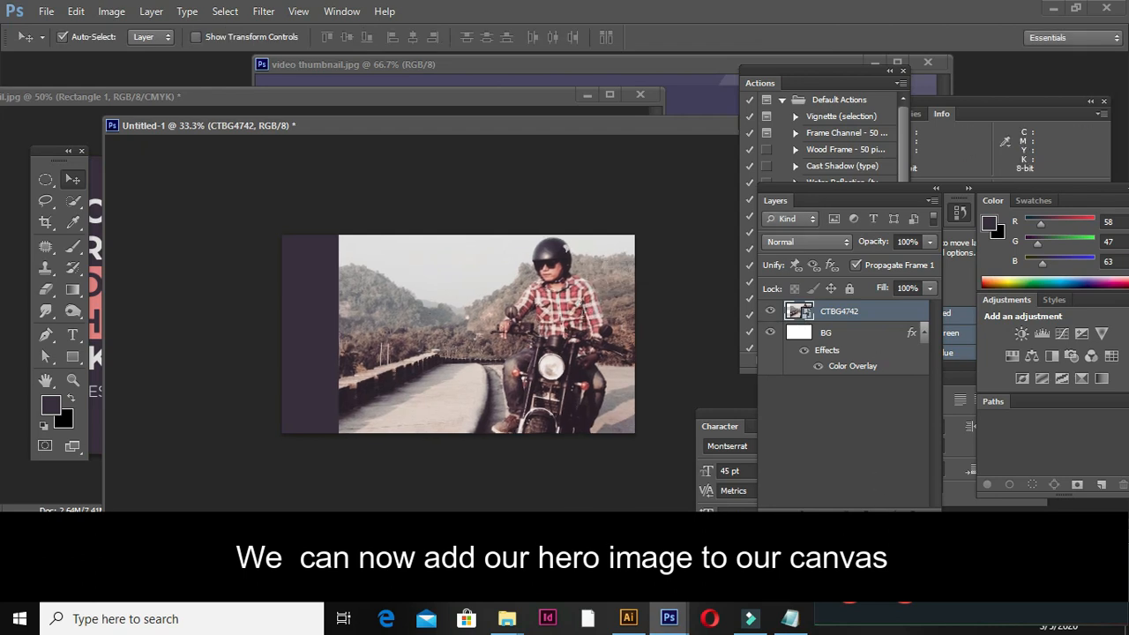
Draw a dark purple rectangle about 738 × 735 px on a new layer, covering the left part of the canvas.
{"action": "left_click", "coordinate": [891, 513]}
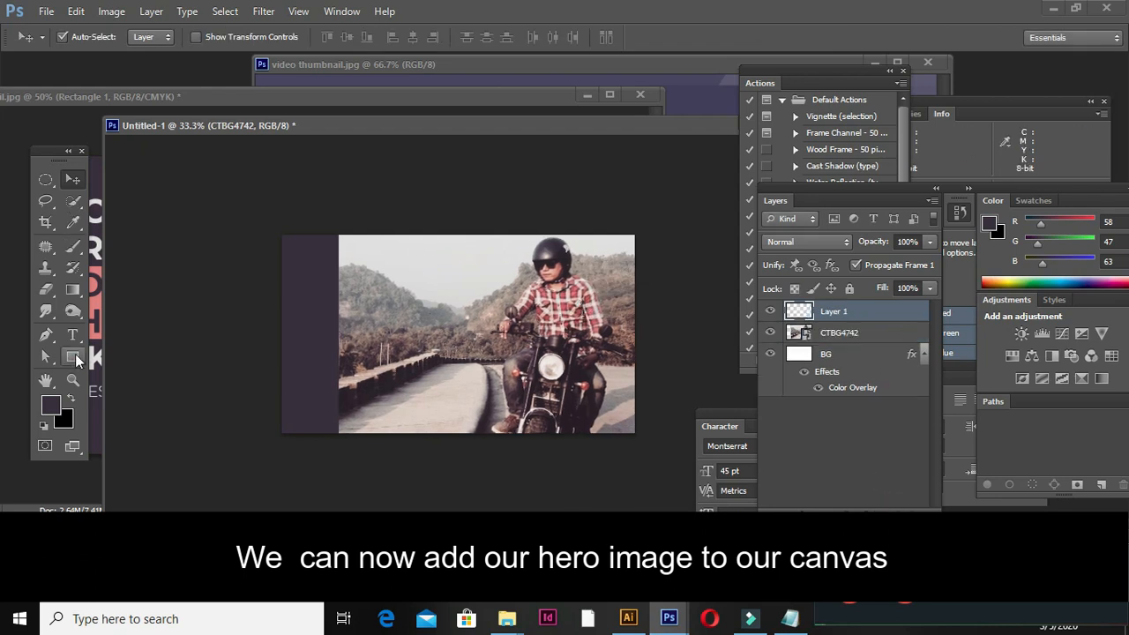
{"action": "key", "text": "u"}
{"action": "left_click_drag", "start_coordinate": [281, 233], "coordinate": [482, 433]}
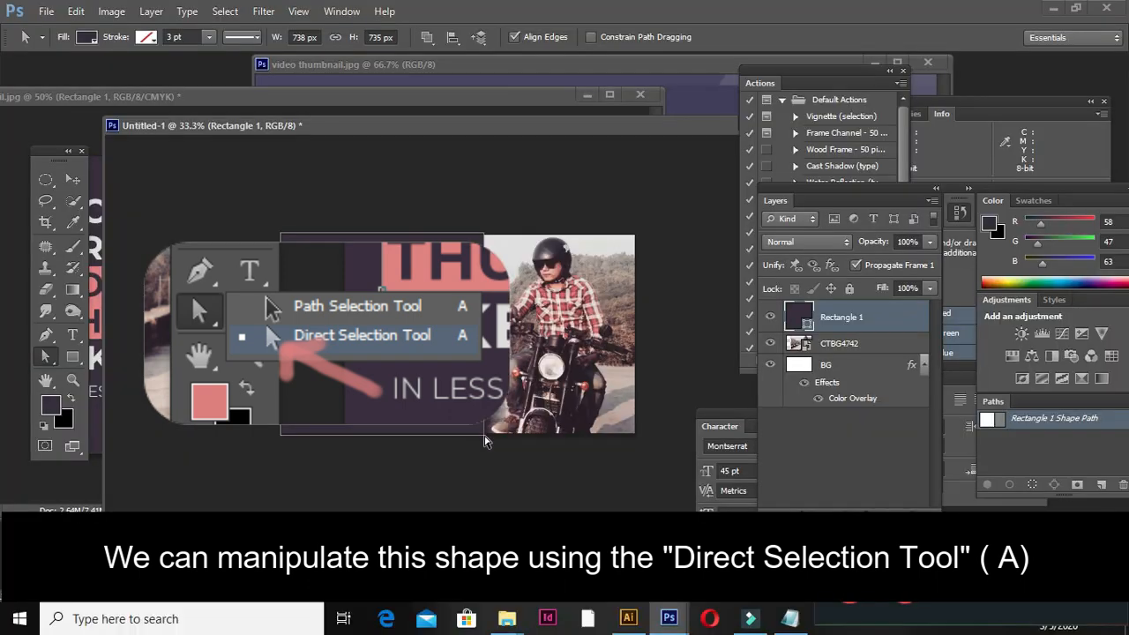
Slant the rectangle's right edge by moving its lower-right anchor point inward with the Direct Selection tool.
{"action": "left_click", "coordinate": [479, 432]}
{"action": "left_click", "coordinate": [483, 440]}
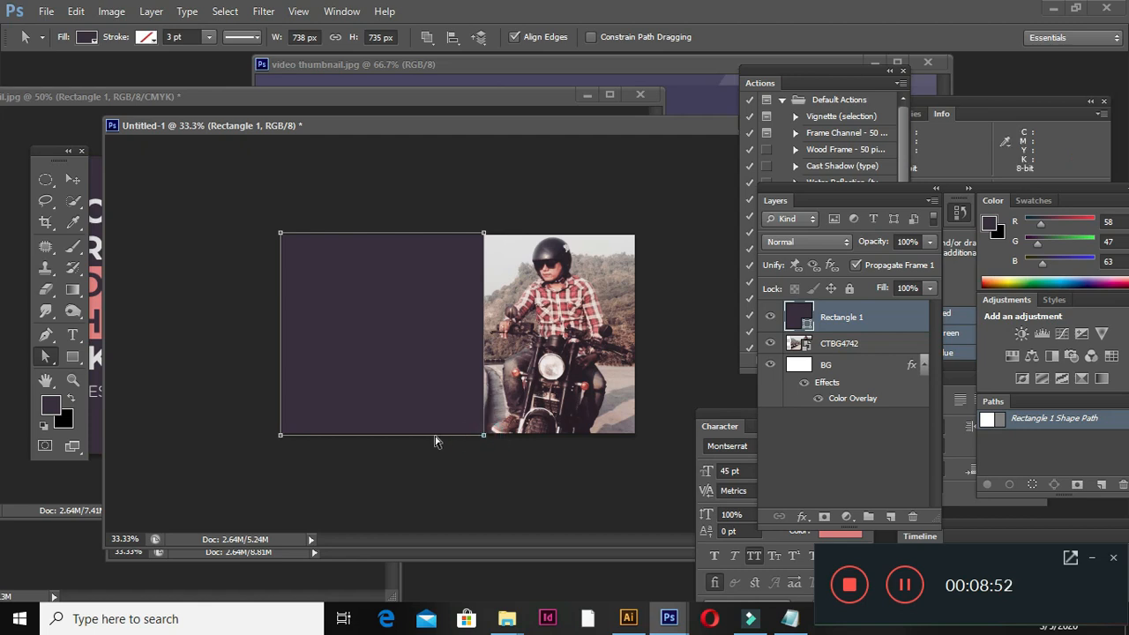
{"action": "left_click", "coordinate": [483, 434]}
{"action": "left_click_drag", "start_coordinate": [484, 438], "coordinate": [425, 440]}
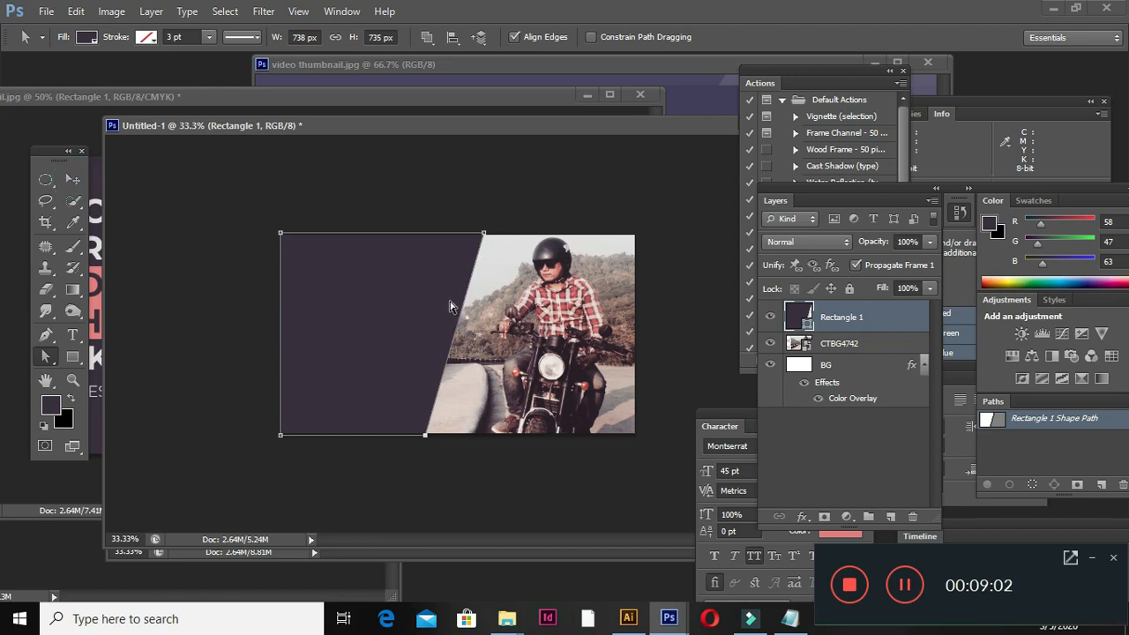
{"action": "left_click", "coordinate": [493, 198]}
Move the slanted shape right toward the rider and nudge it up slightly to keep the canvas height covered.
{"action": "left_click", "coordinate": [74, 181]}
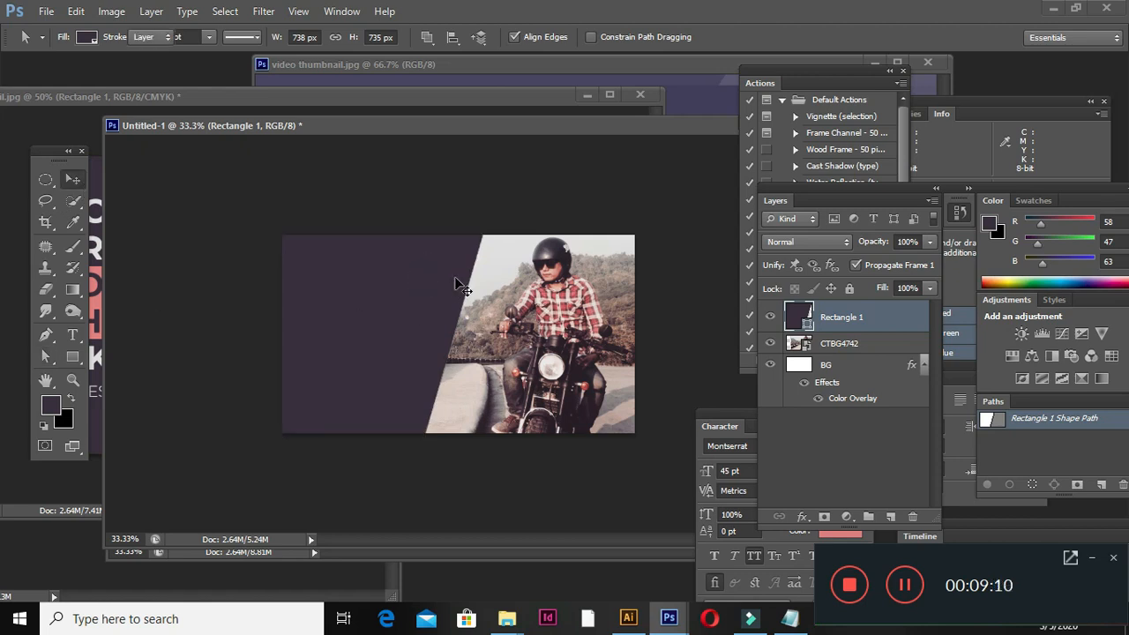
{"action": "left_click_drag", "start_coordinate": [455, 276], "coordinate": [467, 286]}
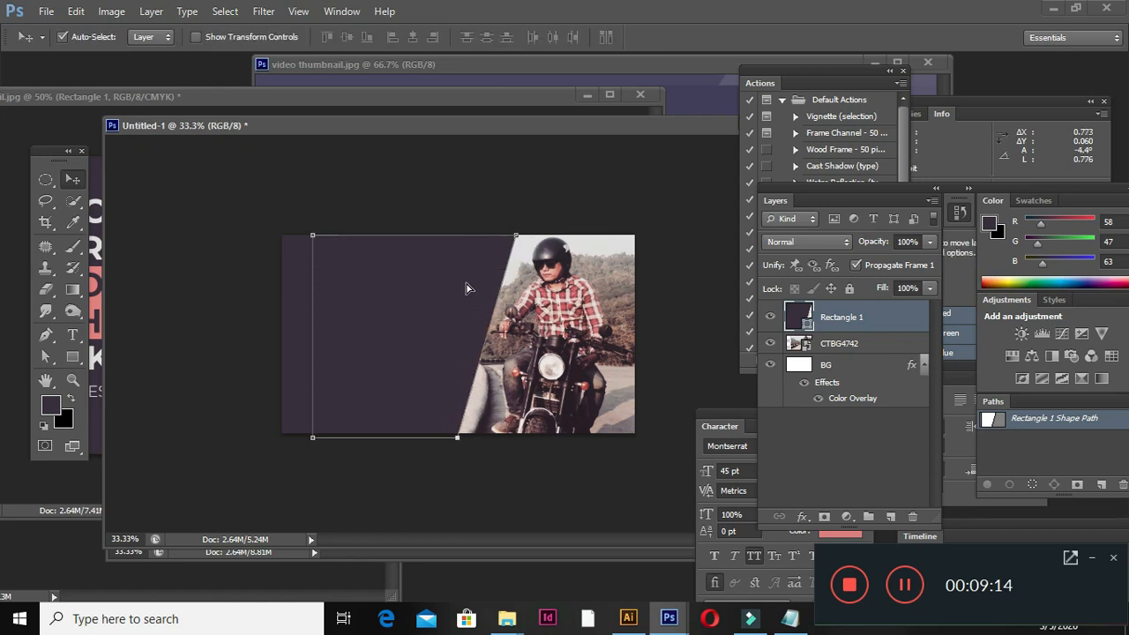
{"action": "key", "text": "Up"}
{"action": "key", "text": "Up"}
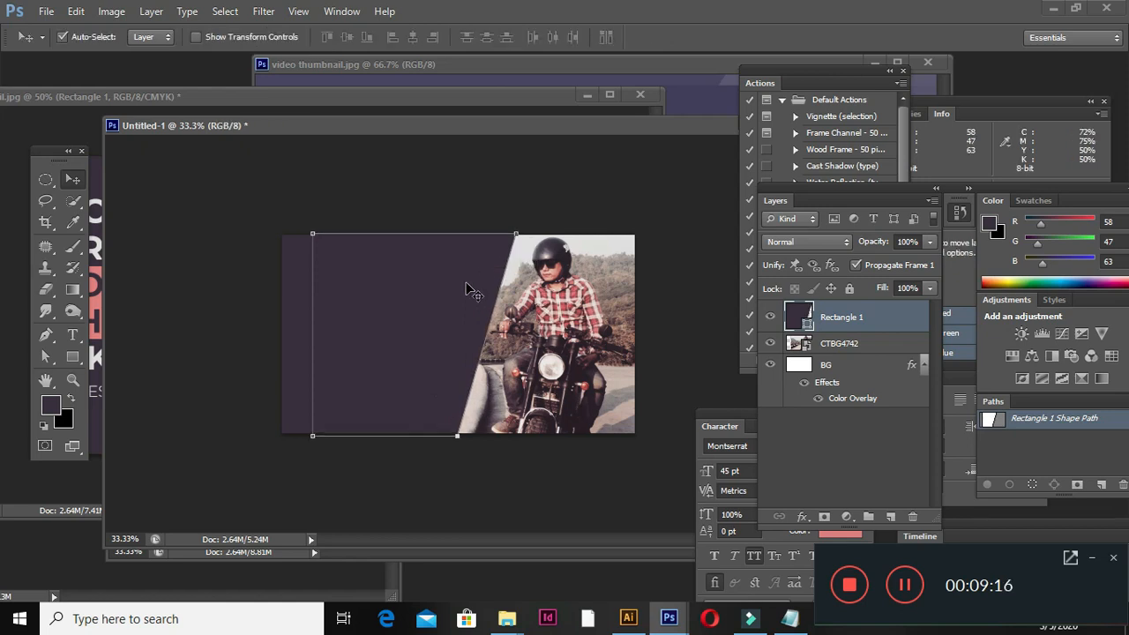
Extend the slanted shape's two left anchor points just past the canvas's left edge, making it about 876 px wide.
{"action": "key", "text": "a"}
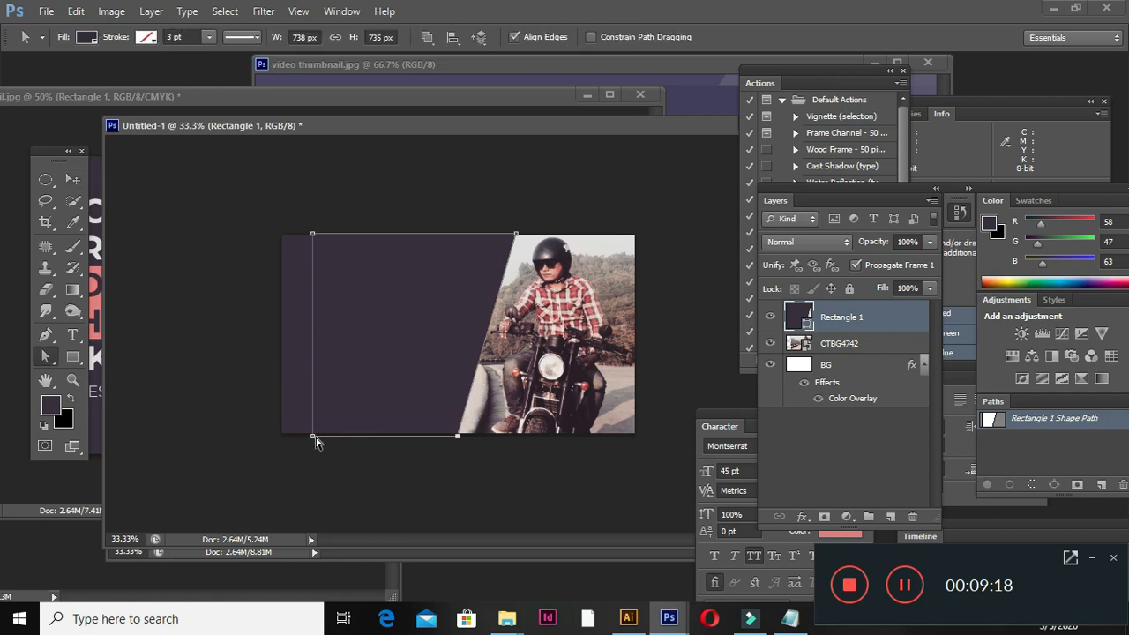
{"action": "left_click", "coordinate": [313, 235]}
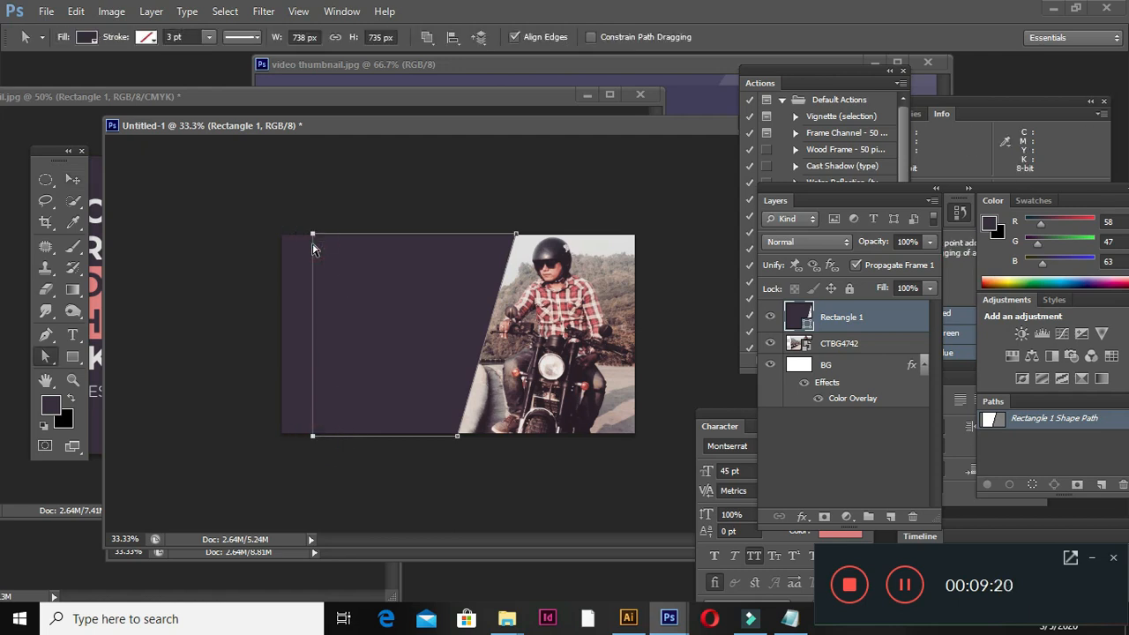
{"action": "left_click_drag", "start_coordinate": [313, 436], "coordinate": [275, 441]}
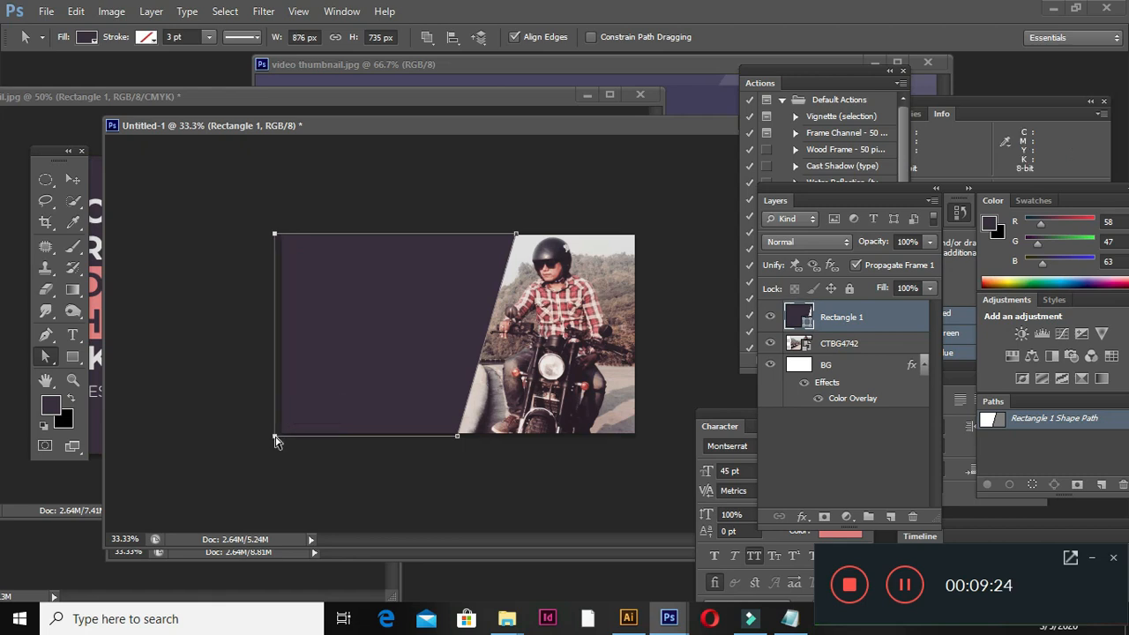
{"action": "left_click", "coordinate": [275, 441]}
{"action": "left_click", "coordinate": [72, 179]}
{"action": "left_click", "coordinate": [430, 227]}
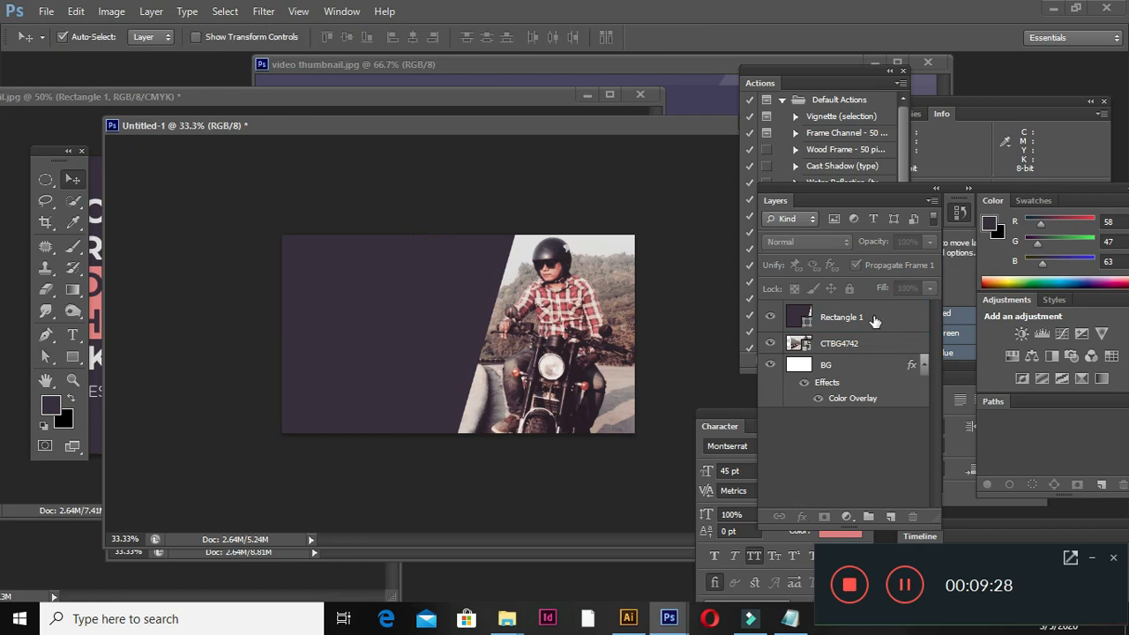
Add a text box above the slanted shape reading "HOW TO MAKE YOUTUBE THUMBNAILS LIKE A PRO" on five lines.
{"action": "left_click", "coordinate": [874, 320]}
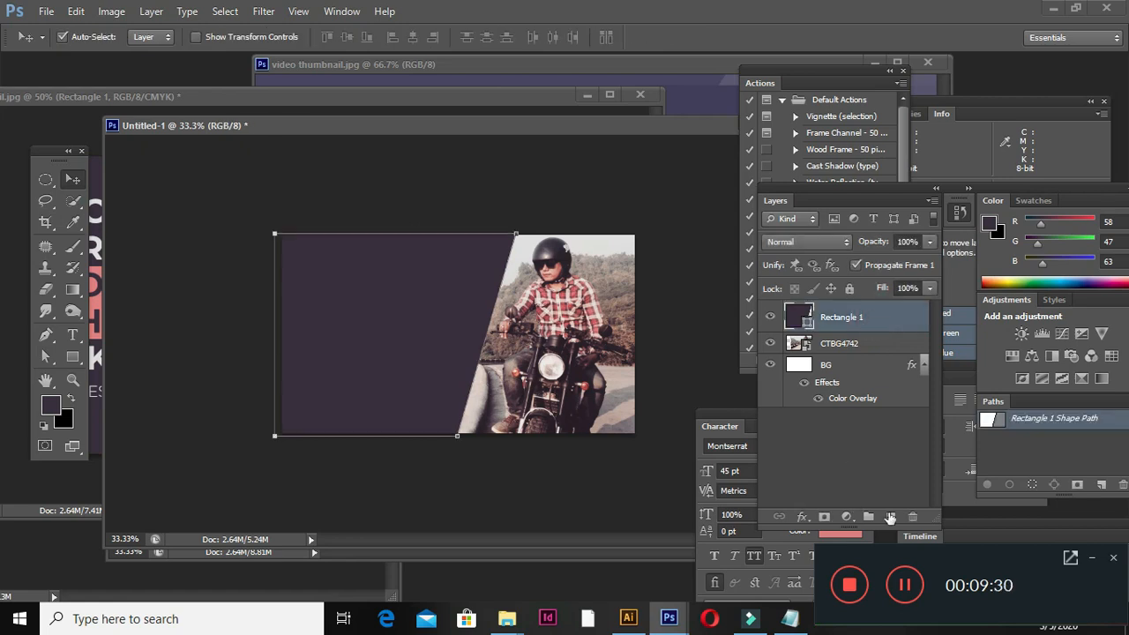
{"action": "left_click", "coordinate": [890, 516]}
{"action": "left_click", "coordinate": [74, 336]}
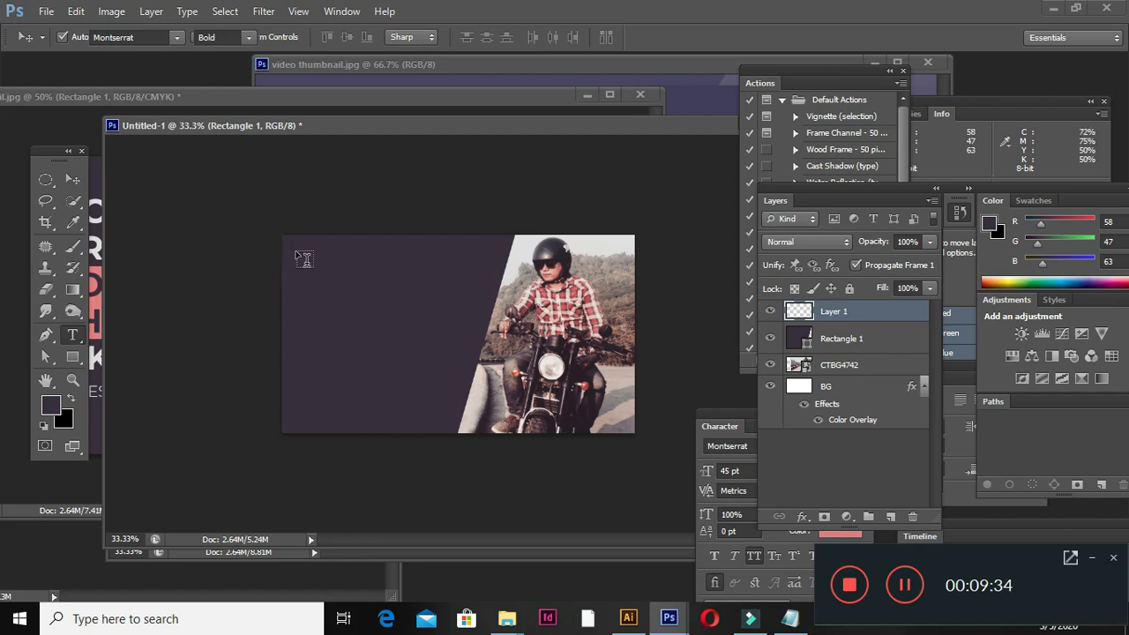
{"action": "left_click_drag", "start_coordinate": [294, 251], "coordinate": [501, 410]}
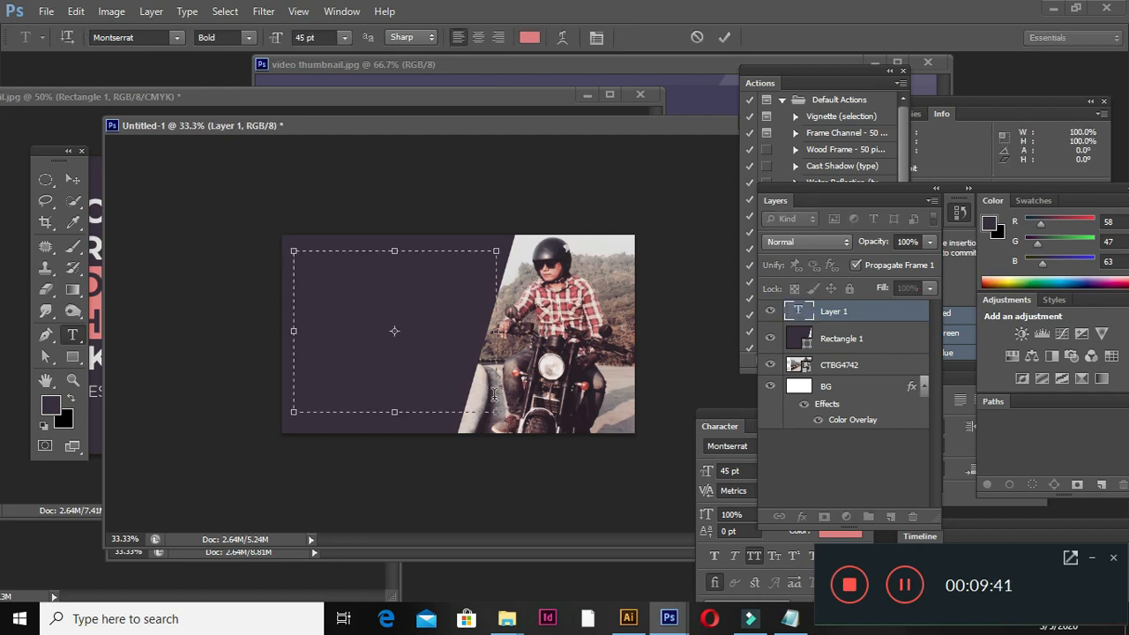
{"action": "type", "text": "HOW TO "}
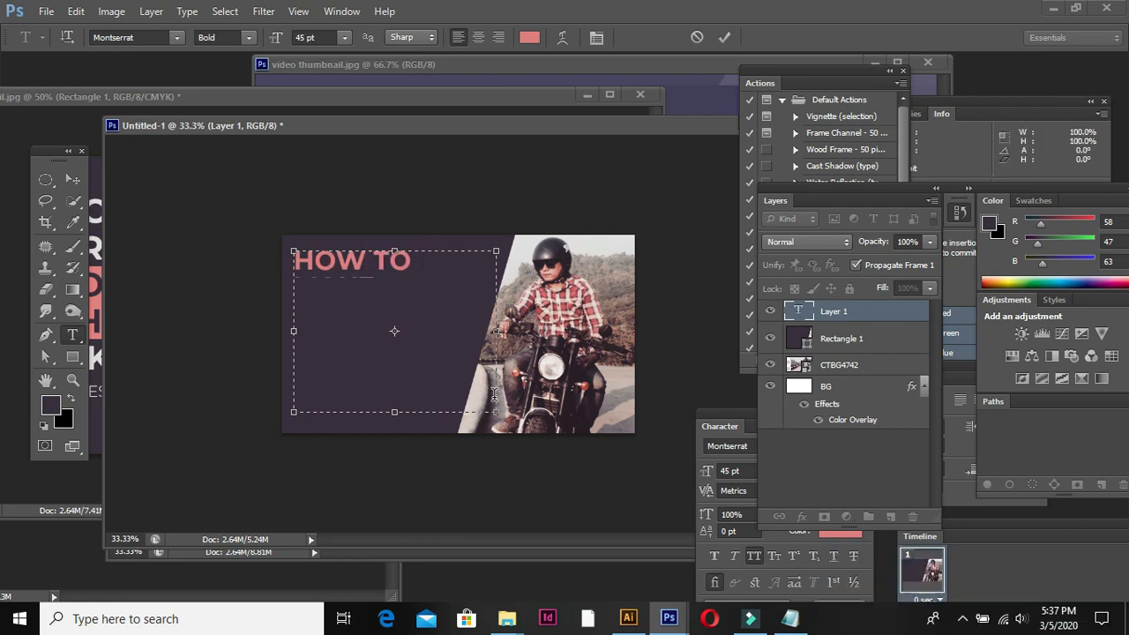
{"action": "type", "text": "MAKE "}
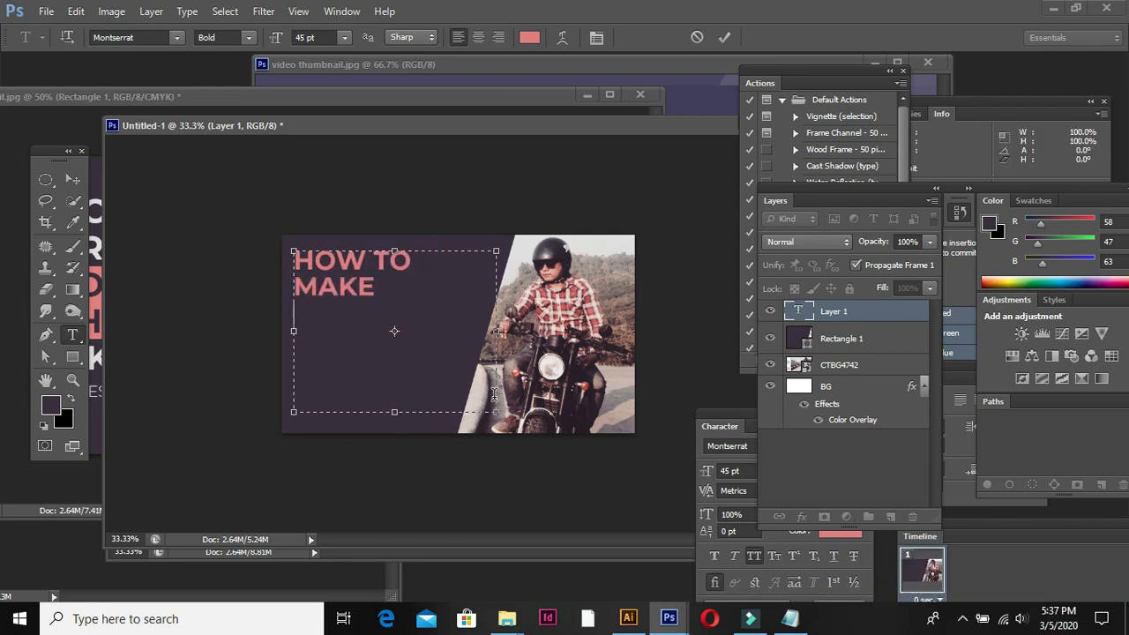
{"action": "type", "text": "YOUTUBE"}
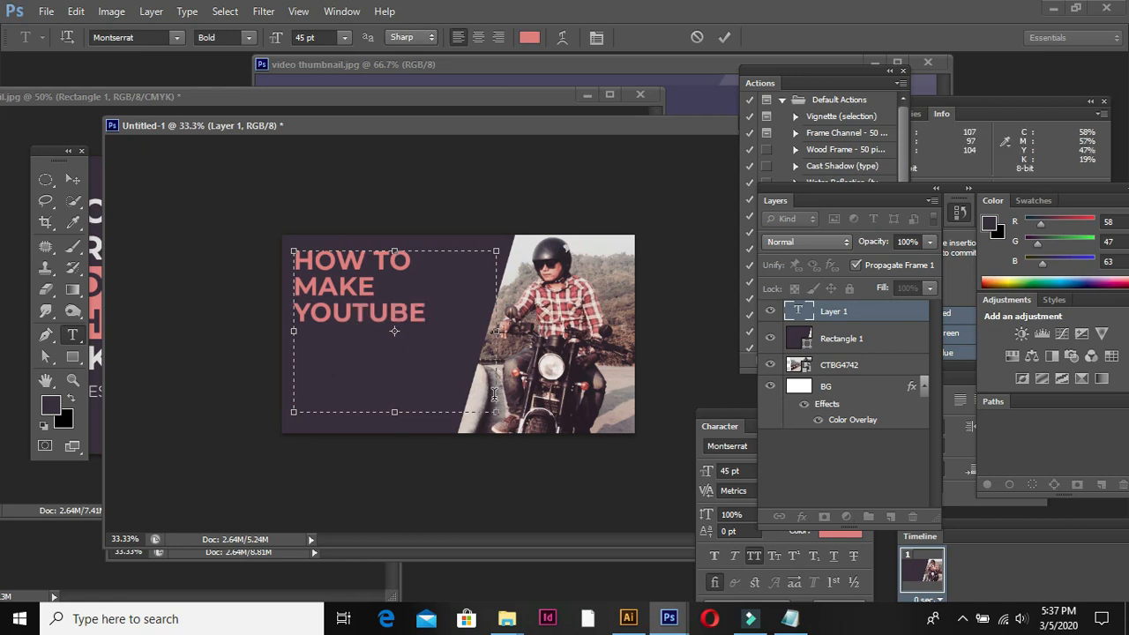
{"action": "key", "text": "Return"}
{"action": "type", "text": "THUMBNAILS"}
{"action": "key", "text": "Return"}
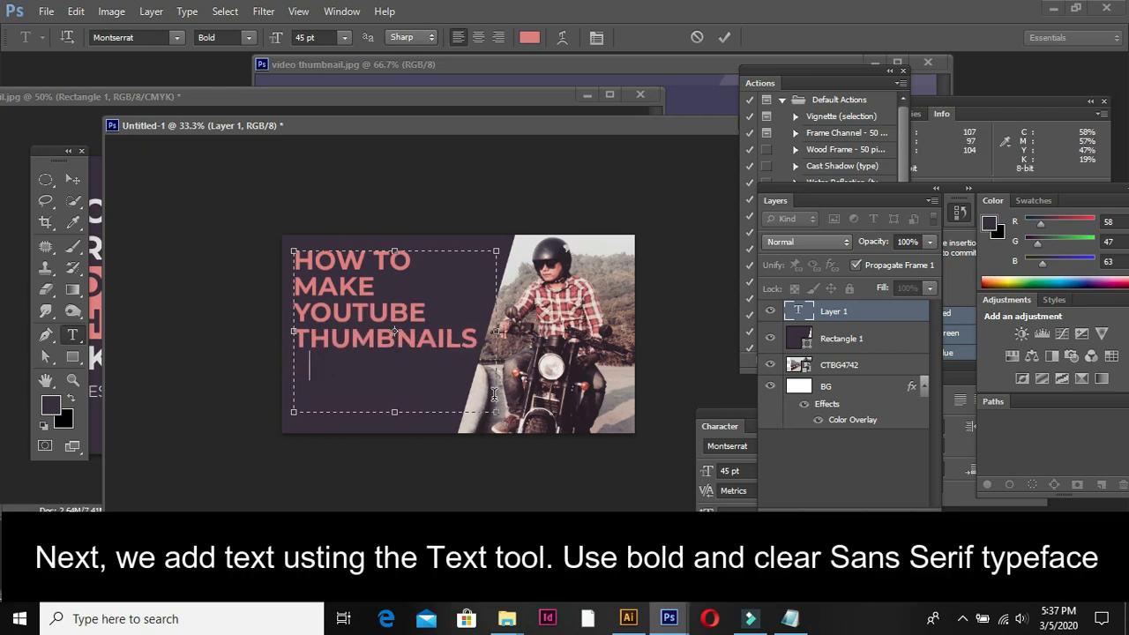
{"action": "type", "text": "LIKE A PRO"}
Recolor the whole title with off-white (RGB 224, 223, 221) sampled from the photo's sky and shift the title slightly down.
{"action": "key", "text": "ctrl+a"}
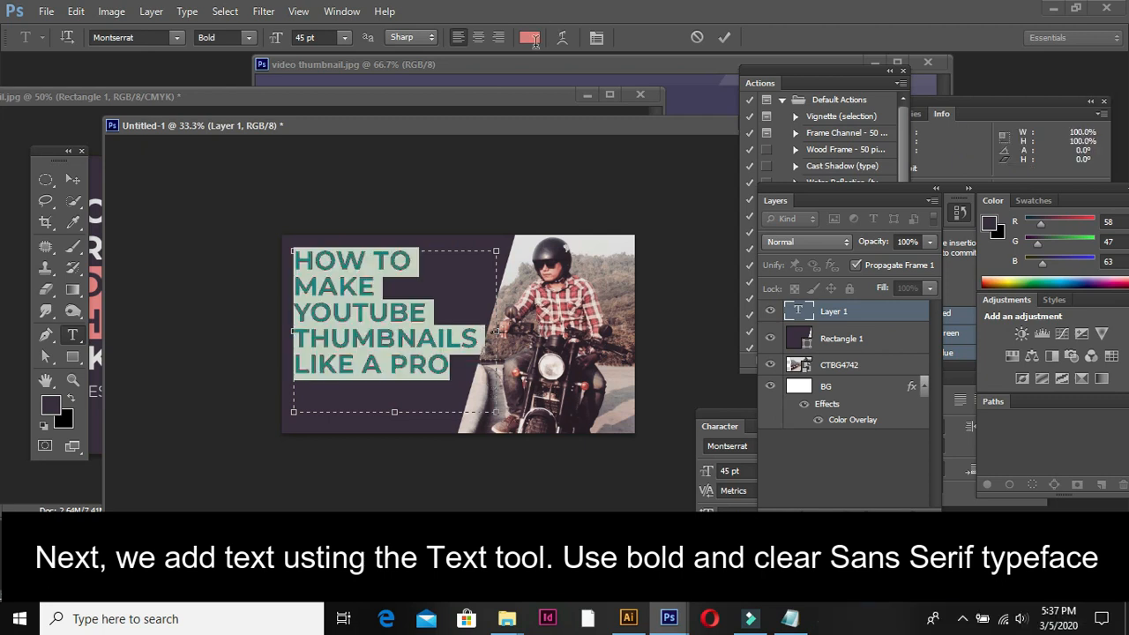
{"action": "left_click", "coordinate": [532, 42]}
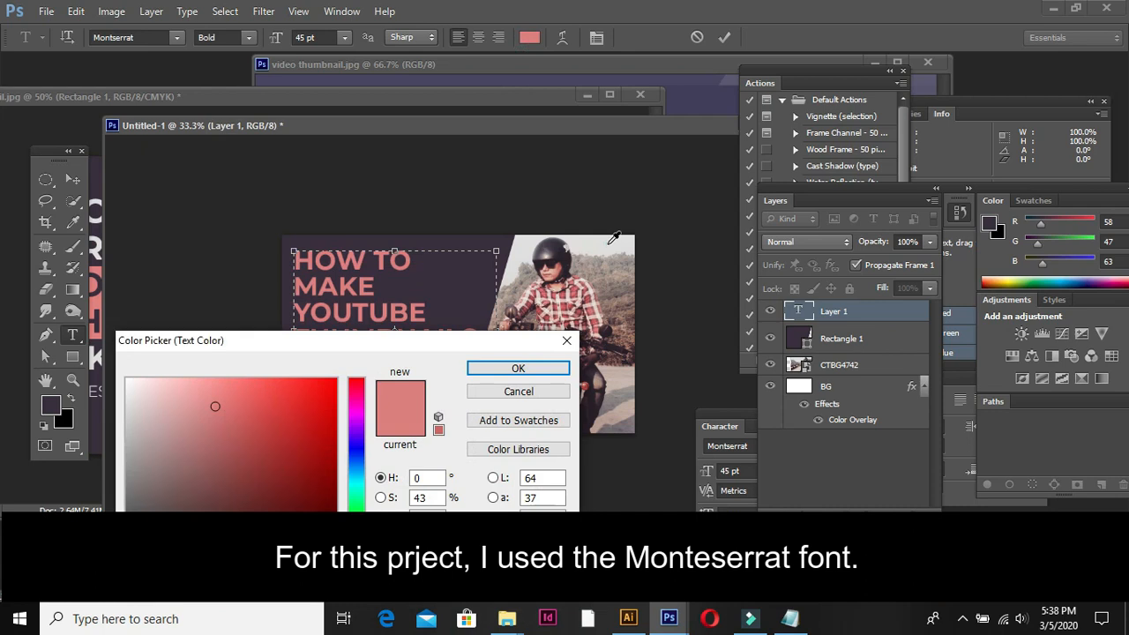
{"action": "left_click", "coordinate": [609, 244]}
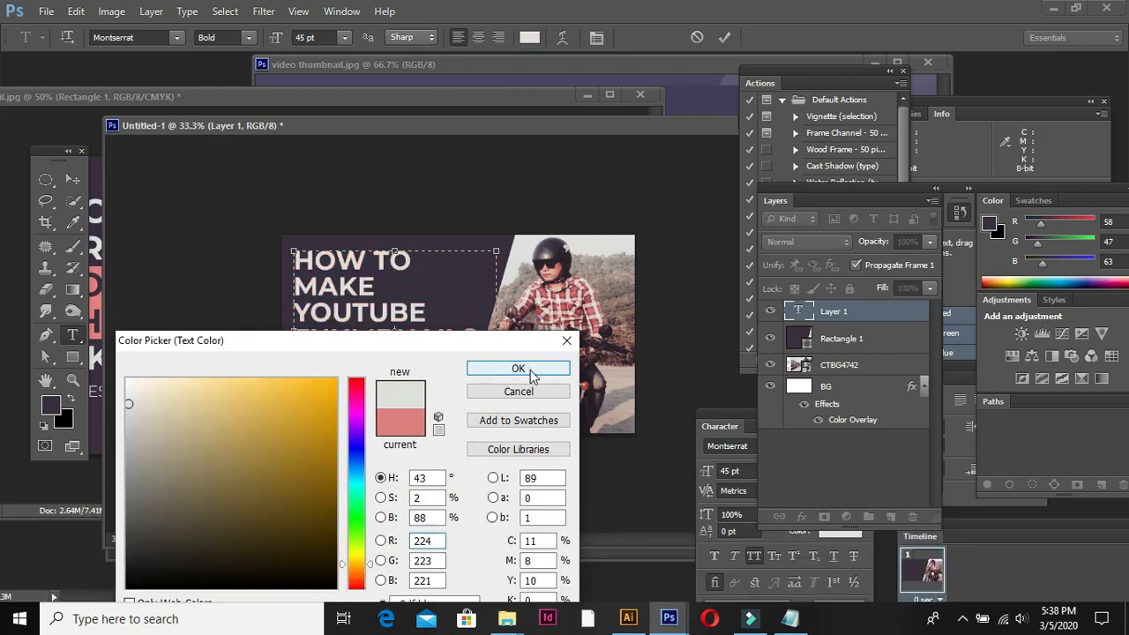
{"action": "left_click", "coordinate": [530, 371]}
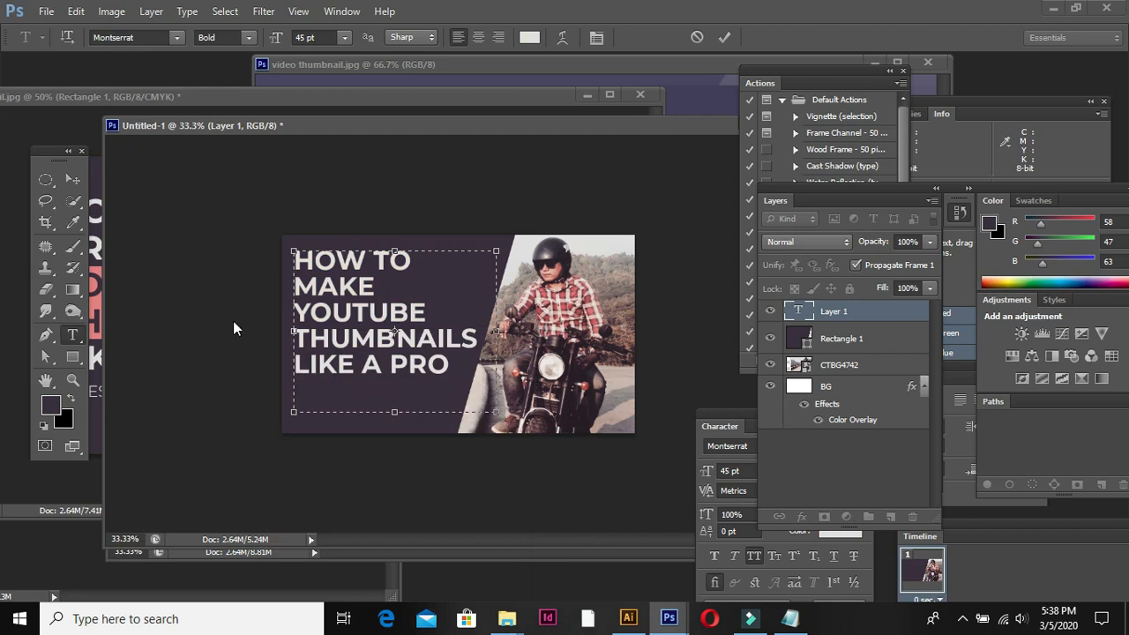
{"action": "left_click", "coordinate": [72, 182]}
{"action": "left_click_drag", "start_coordinate": [407, 340], "coordinate": [406, 353]}
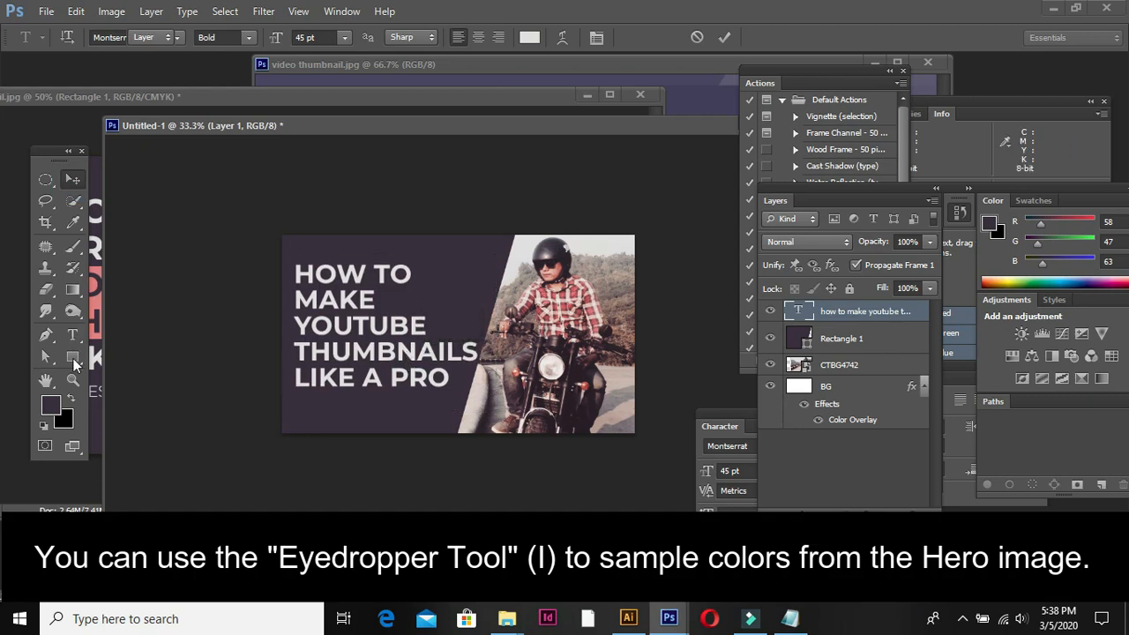
Draw a rectangle about 523 × 87 px behind the word YOUTUBE on a new layer beneath the title text.
{"action": "left_click", "coordinate": [73, 359]}
{"action": "left_click", "coordinate": [856, 338]}
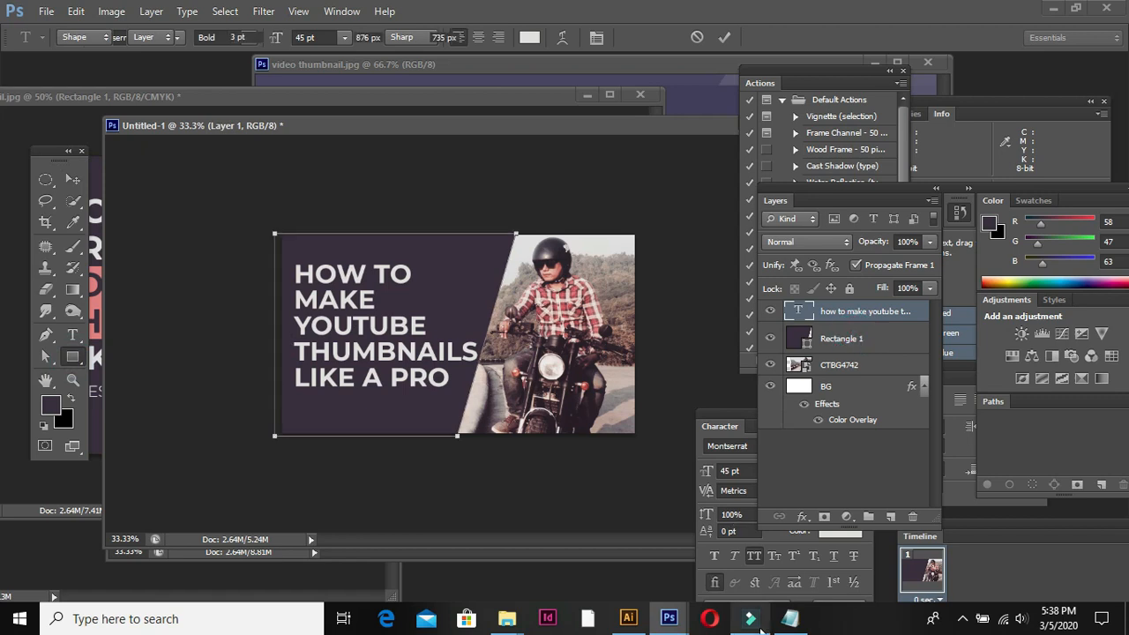
{"action": "left_click", "coordinate": [863, 346]}
{"action": "left_click", "coordinate": [890, 518]}
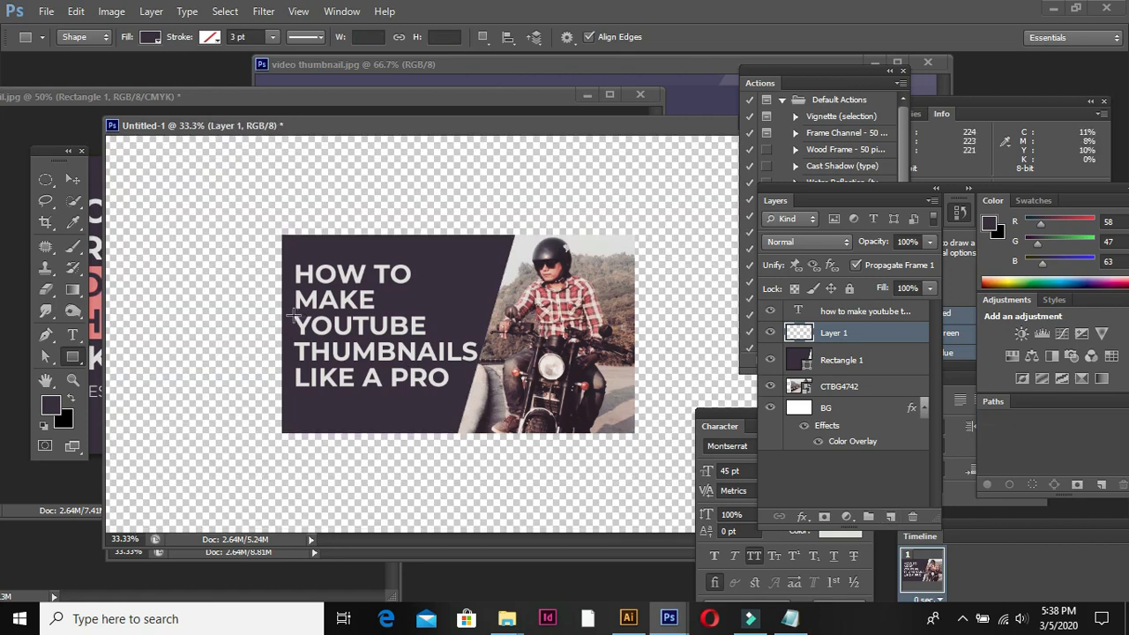
{"action": "left_click_drag", "start_coordinate": [292, 313], "coordinate": [436, 336]}
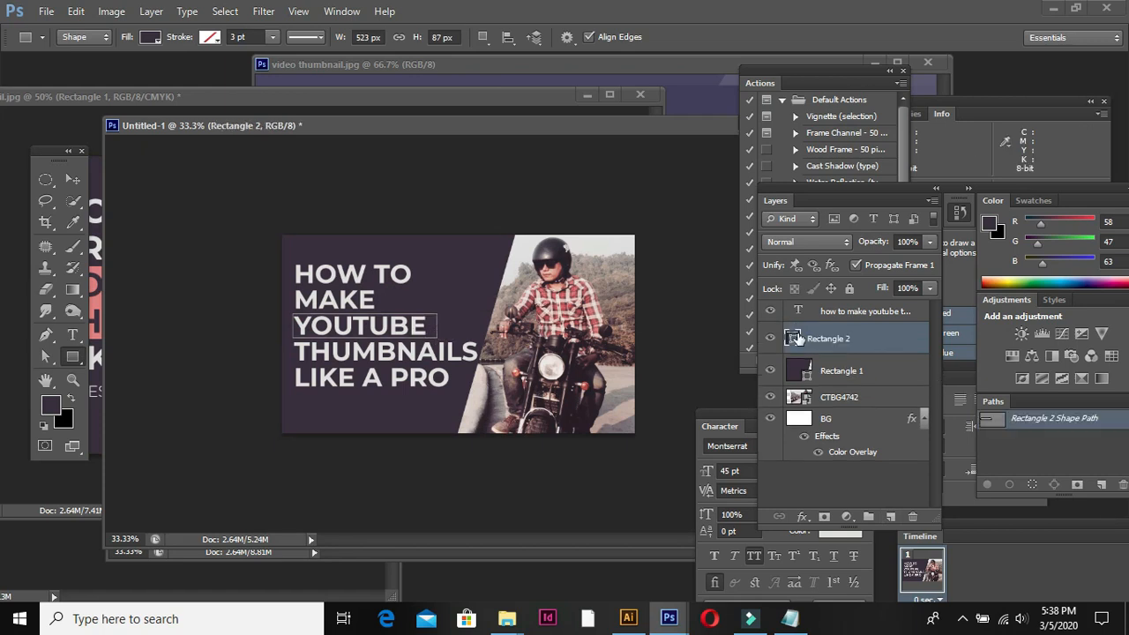
Recolor the rectangle behind YOUTUBE with the coral red (RGB 221, 117, 119) sampled from the rider's plaid shirt.
{"action": "key", "text": "ctrl+plus"}
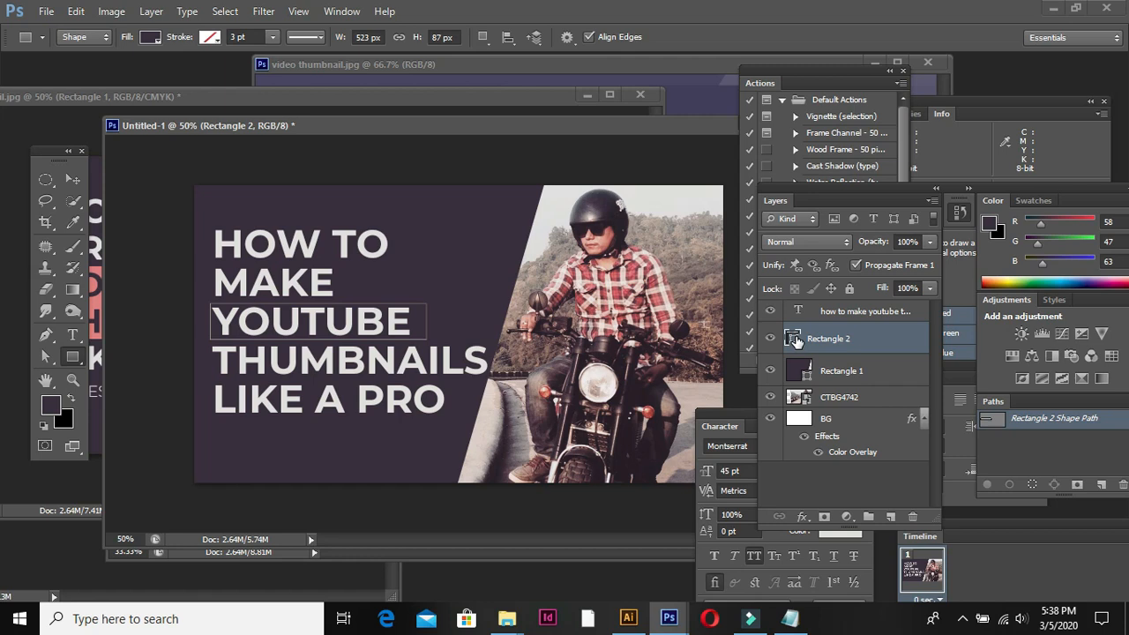
{"action": "left_click", "coordinate": [793, 339]}
{"action": "double_click", "coordinate": [792, 338]}
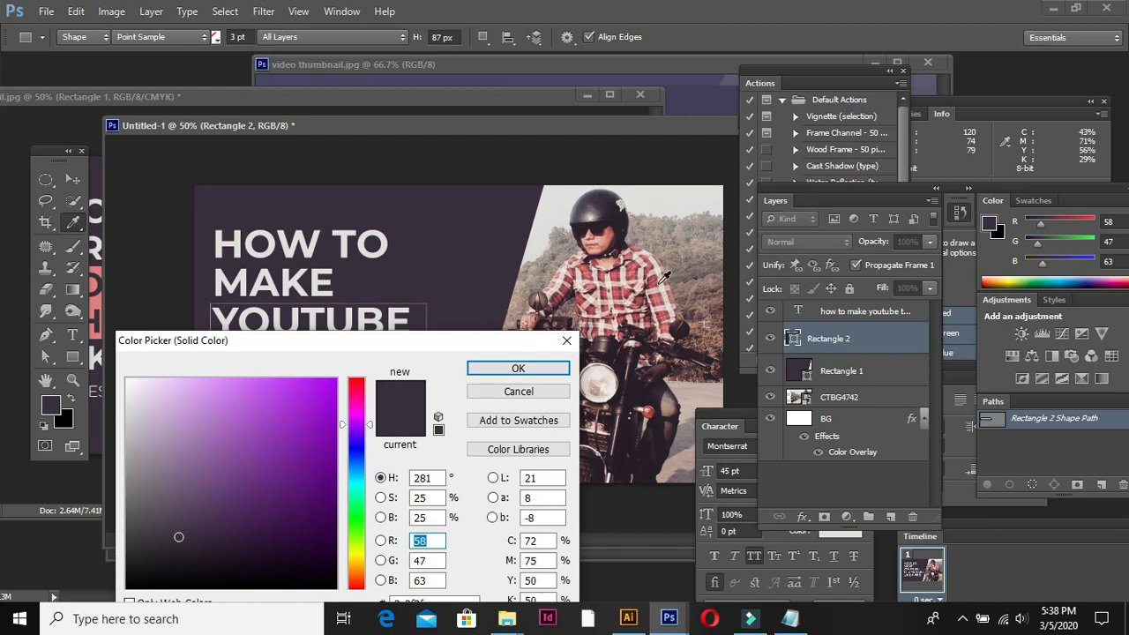
{"action": "left_click", "coordinate": [657, 298]}
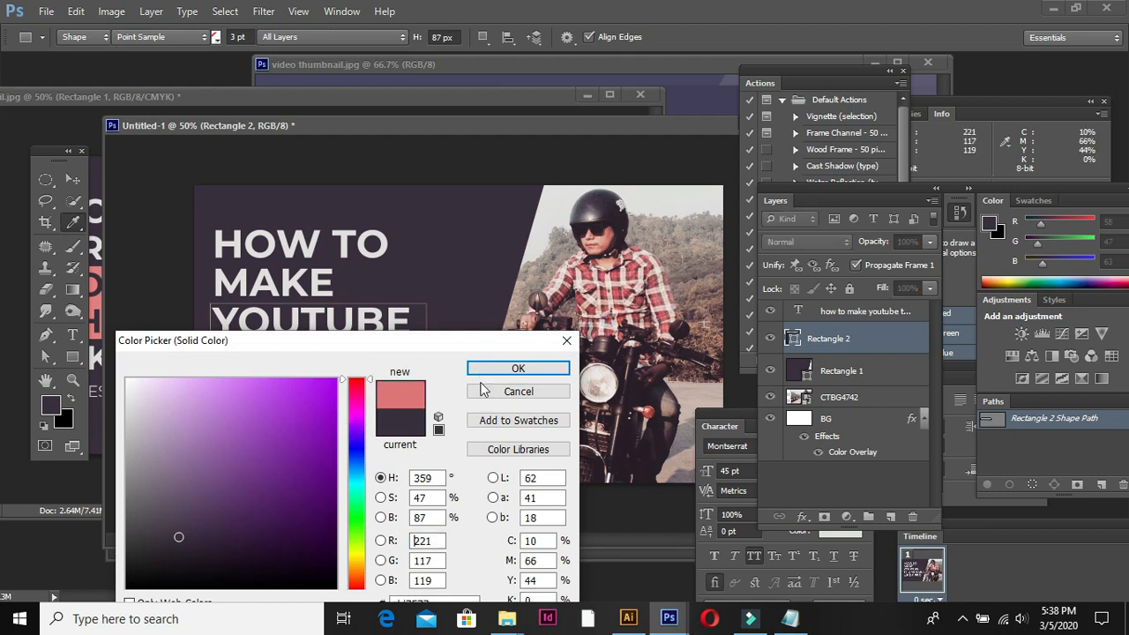
{"action": "left_click", "coordinate": [519, 369]}
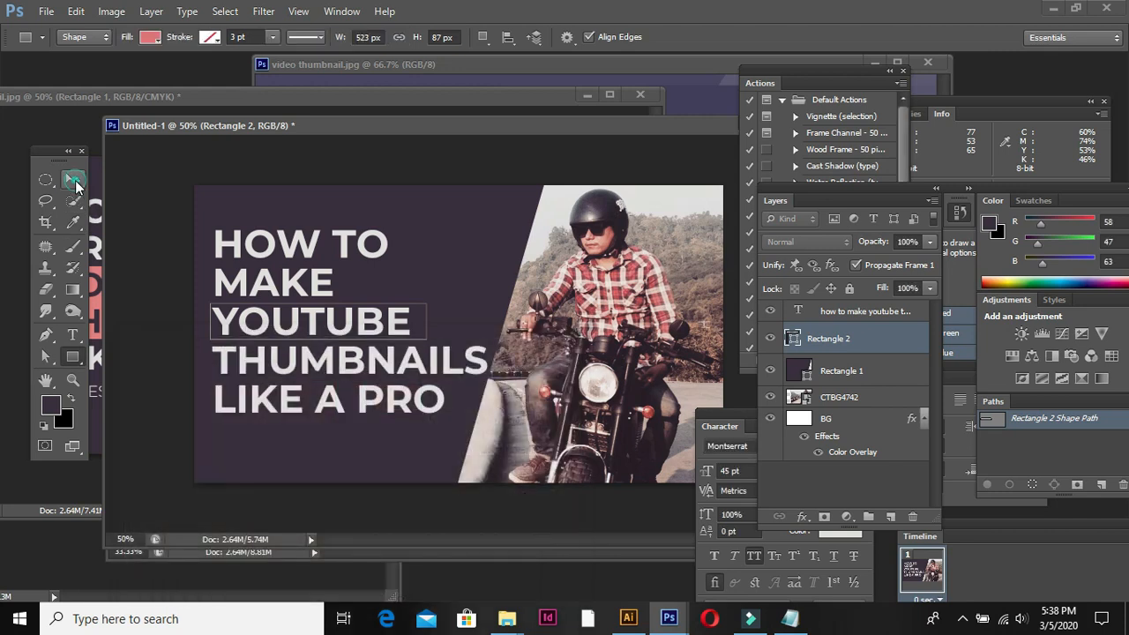
{"action": "left_click", "coordinate": [75, 180]}
Slant the right end of the YOUTUBE highlight by pulling its upper-right anchor point outward, making the shape about 545 × 88 px.
{"action": "key", "text": "ctrl+minus"}
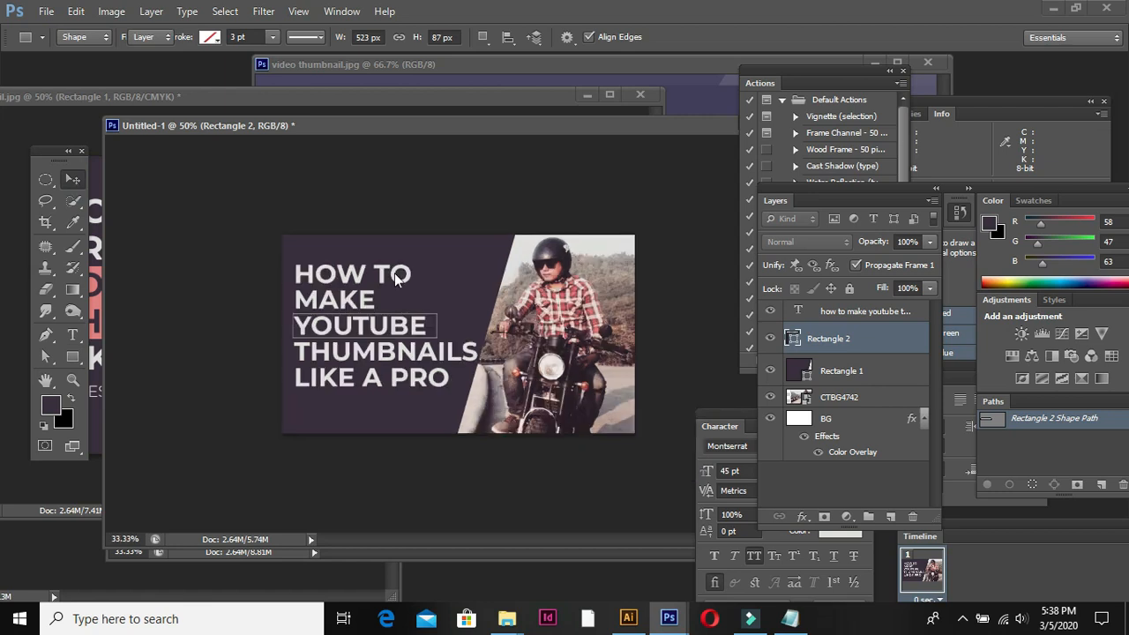
{"action": "key", "text": "ctrl+plus"}
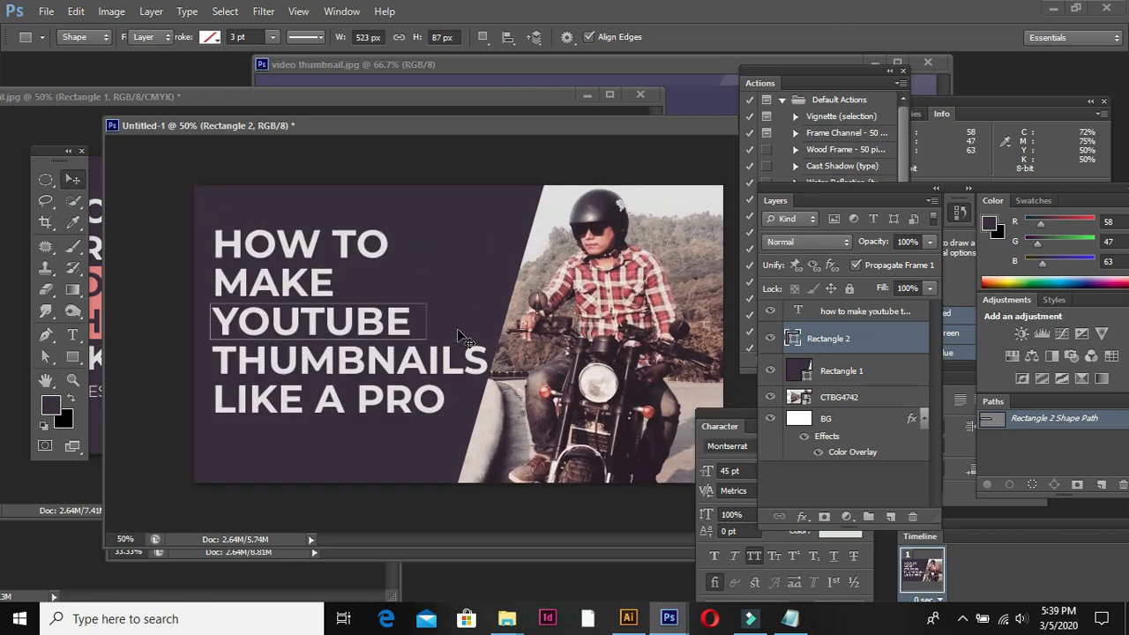
{"action": "key", "text": "ctrl+plus"}
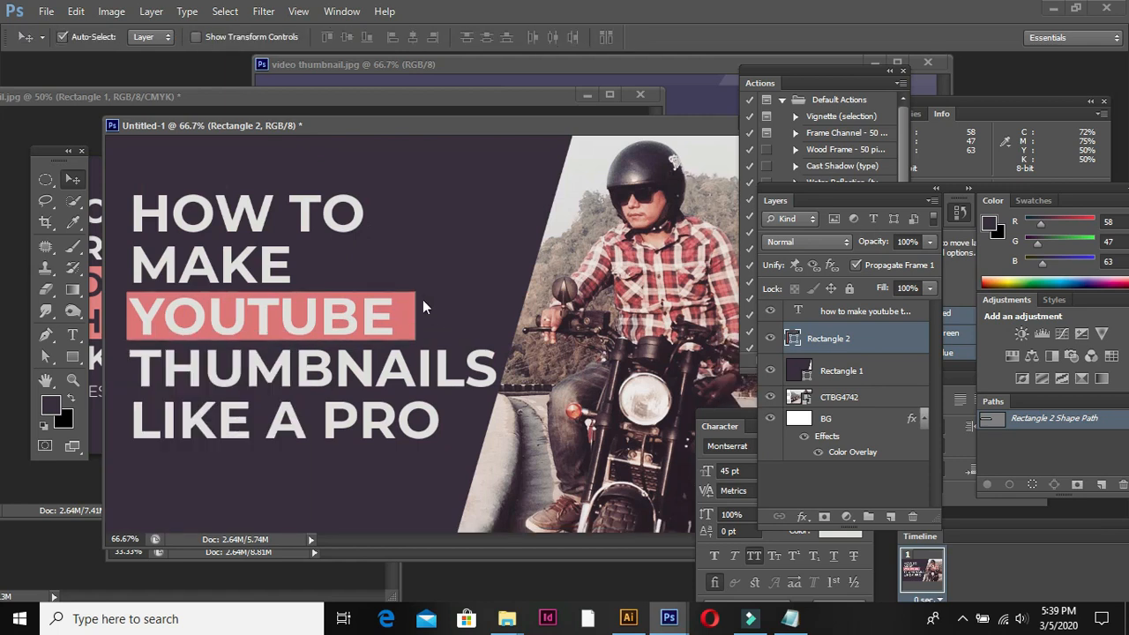
{"action": "key", "text": "a"}
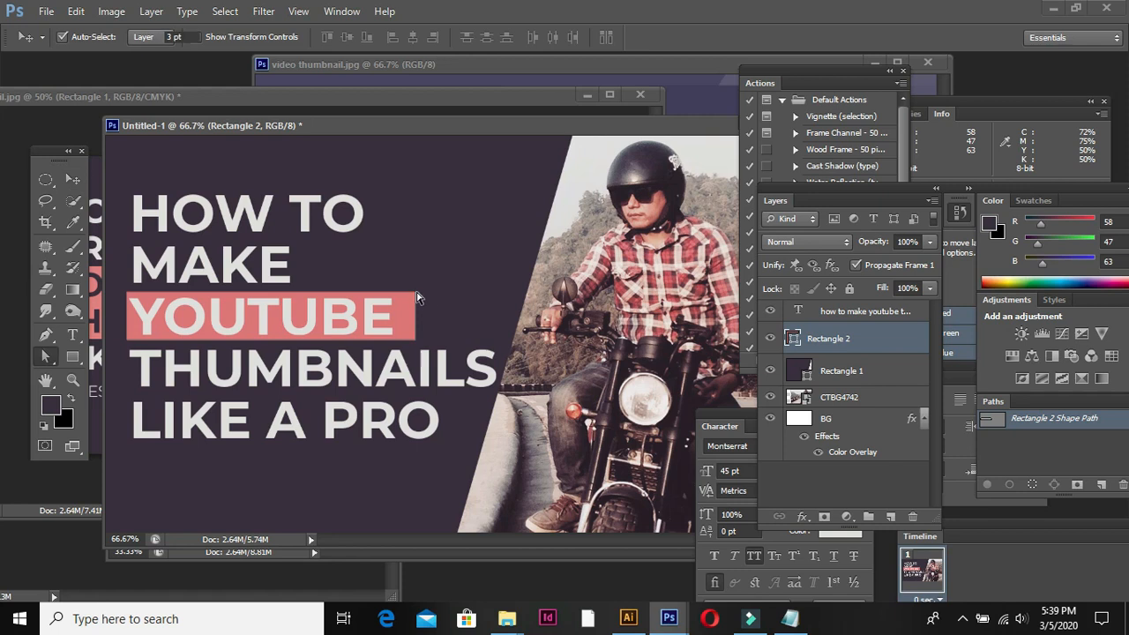
{"action": "left_click", "coordinate": [418, 298]}
{"action": "left_click", "coordinate": [418, 298]}
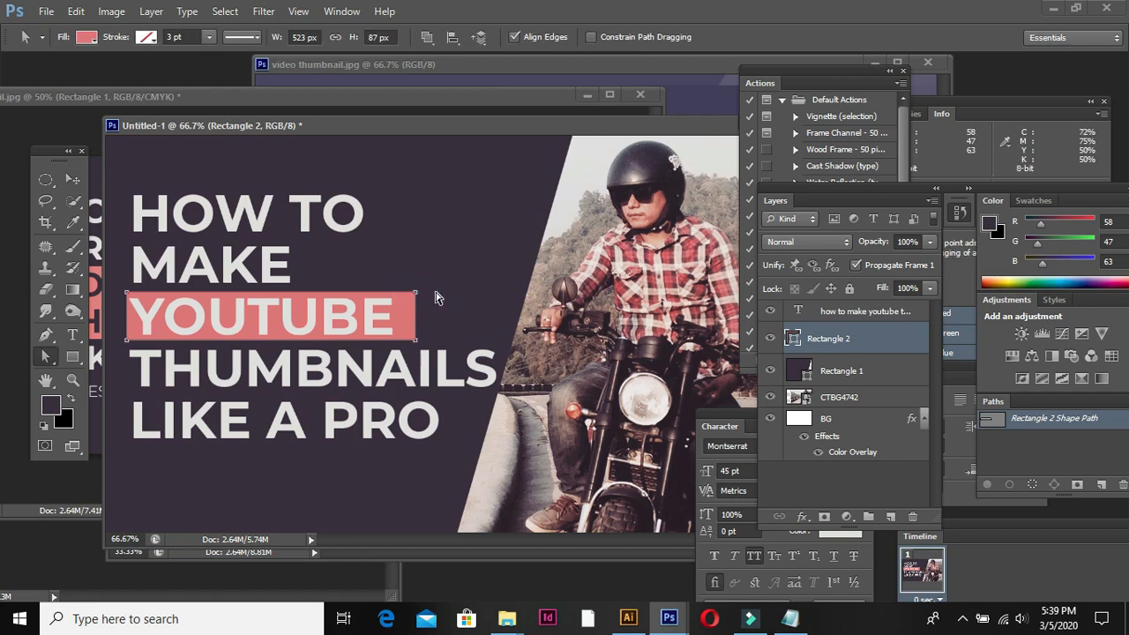
{"action": "left_click_drag", "start_coordinate": [416, 294], "coordinate": [427, 293]}
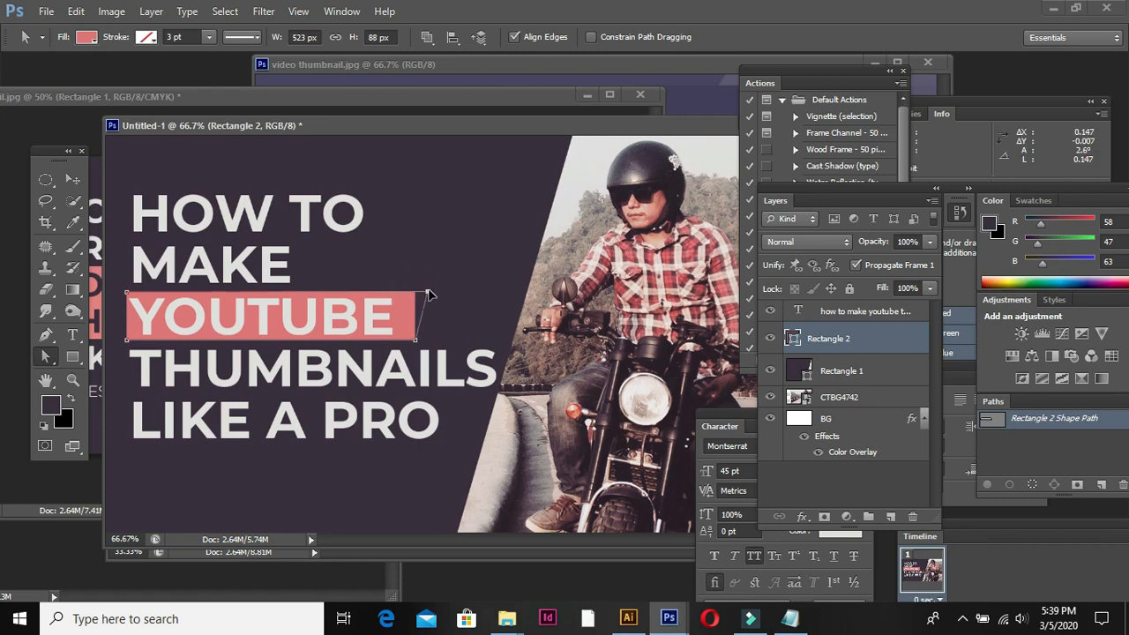
{"action": "key", "text": "ctrl+minus"}
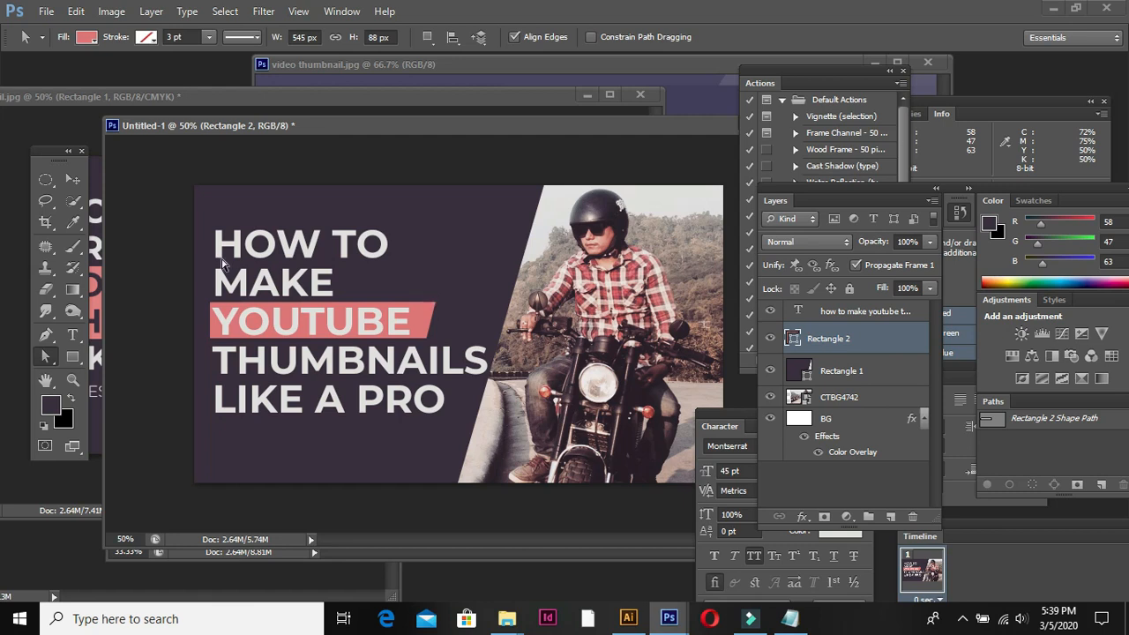
{"action": "left_click", "coordinate": [72, 179]}
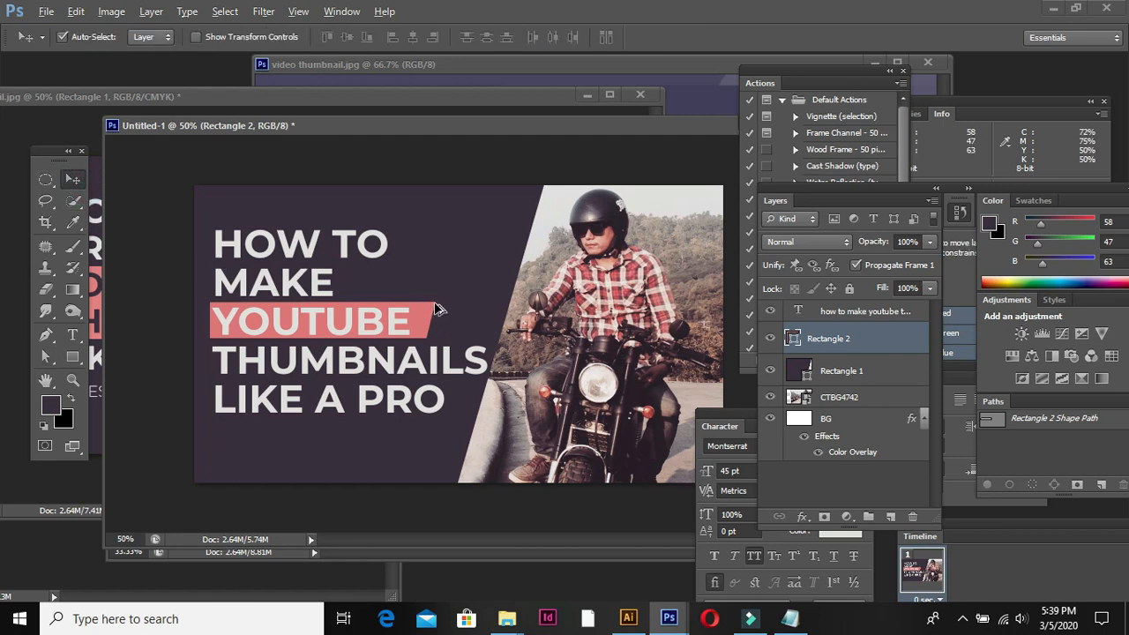
{"action": "left_click_drag", "start_coordinate": [433, 314], "coordinate": [445, 325]}
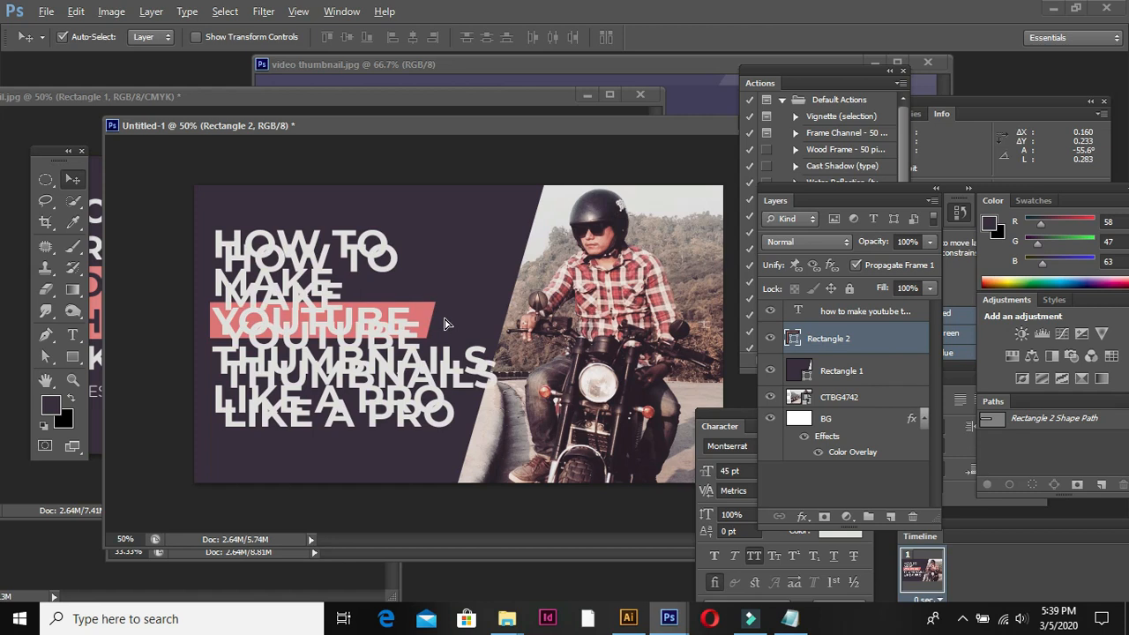
{"action": "key", "text": "alt+bracketright"}
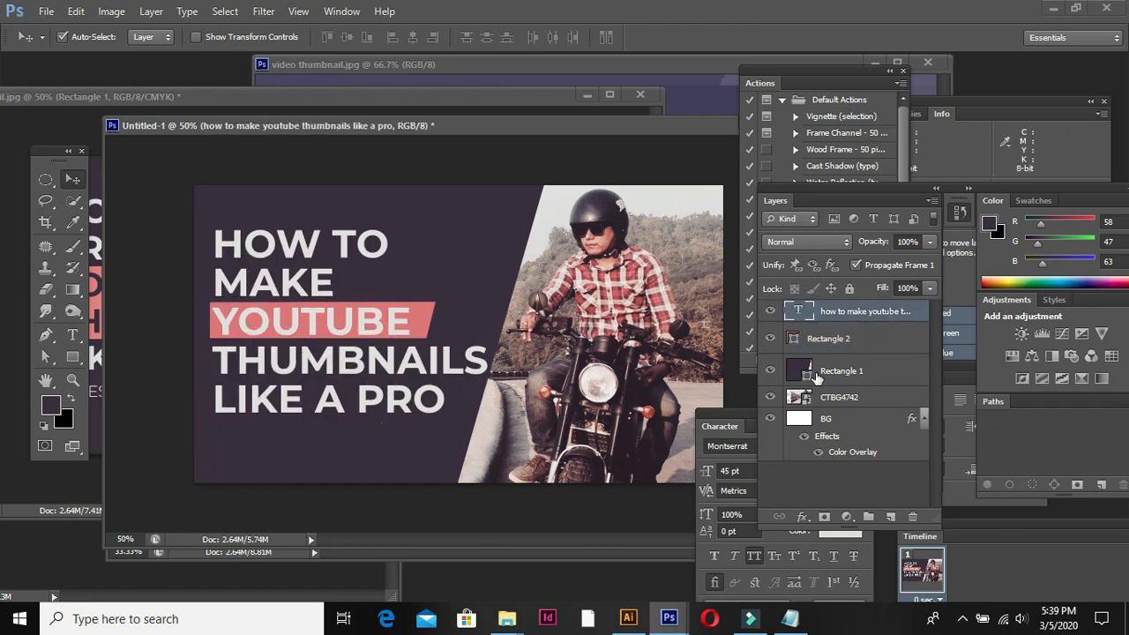
{"action": "key", "text": "ctrl+minus"}
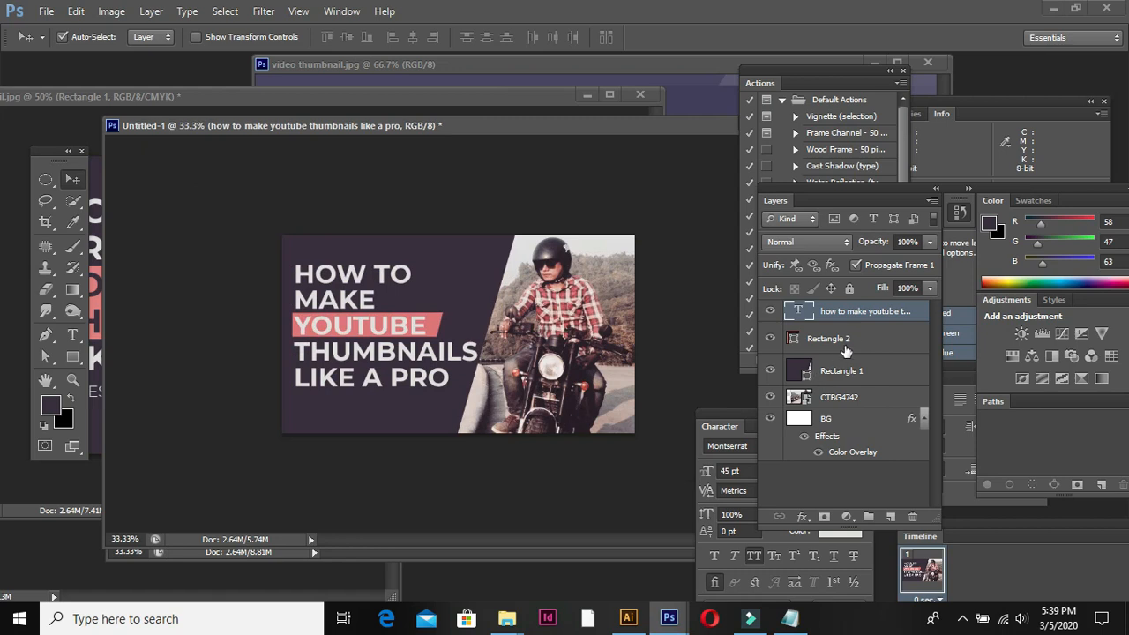
{"action": "key", "text": "ctrl+plus"}
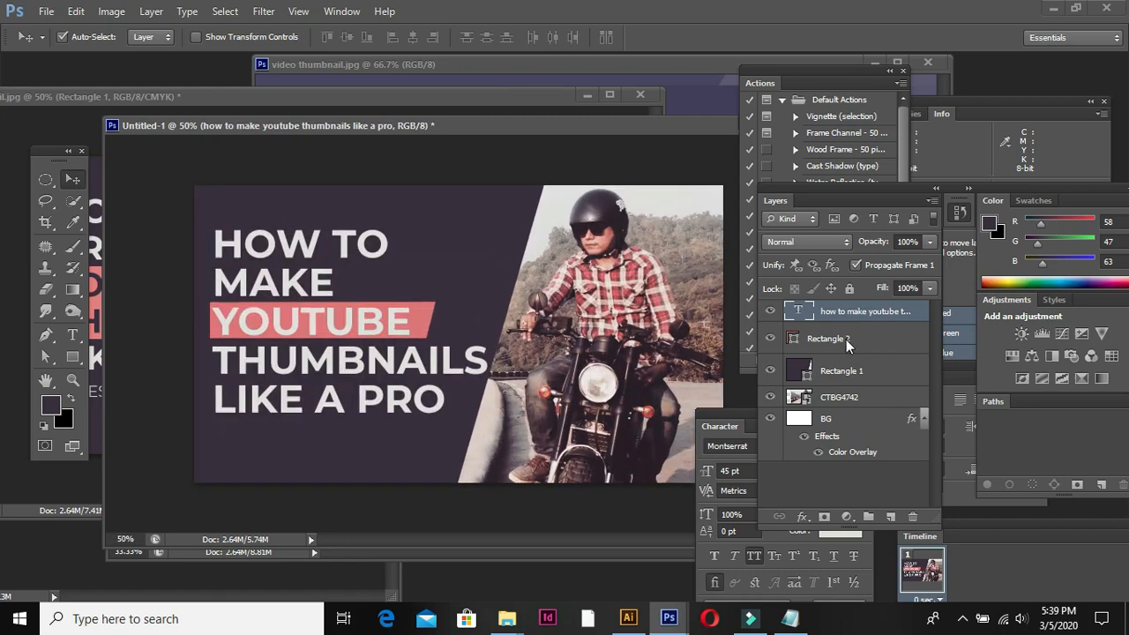
Duplicate the coral YOUTUBE highlight layer within the same document as Rectangle 2 copy.
{"action": "right_click", "coordinate": [846, 345]}
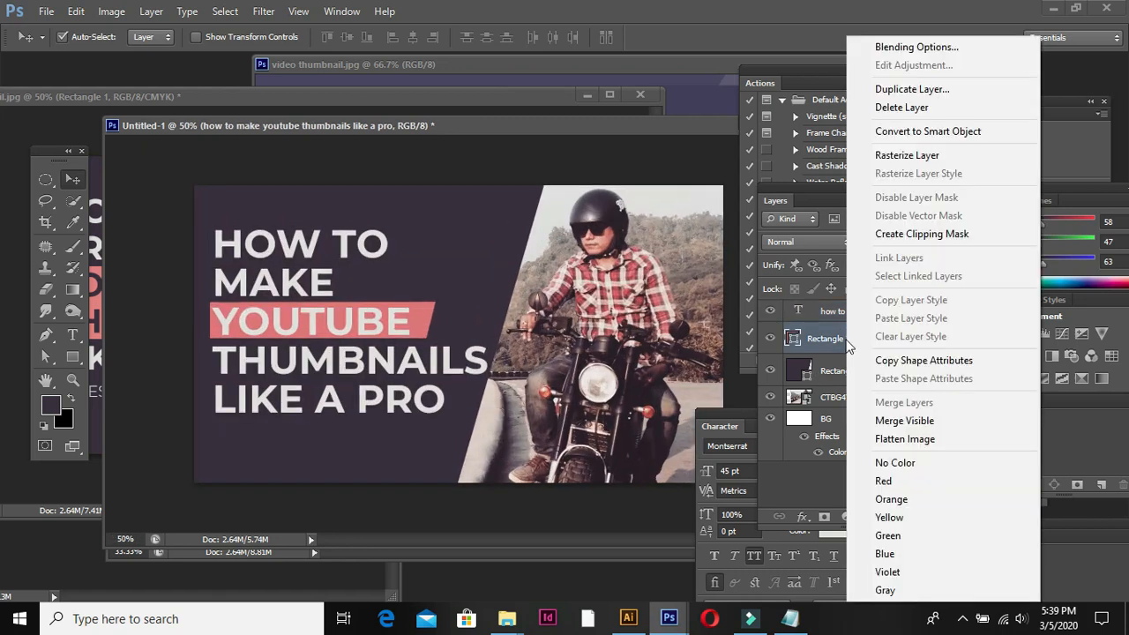
{"action": "left_click", "coordinate": [917, 91]}
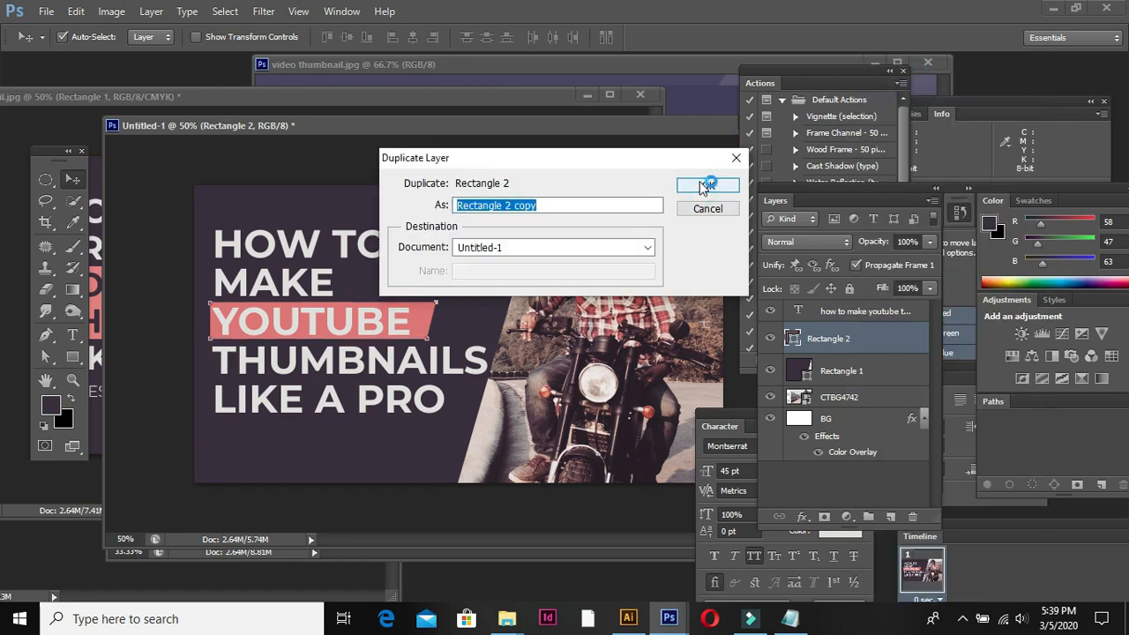
{"action": "left_click", "coordinate": [703, 186]}
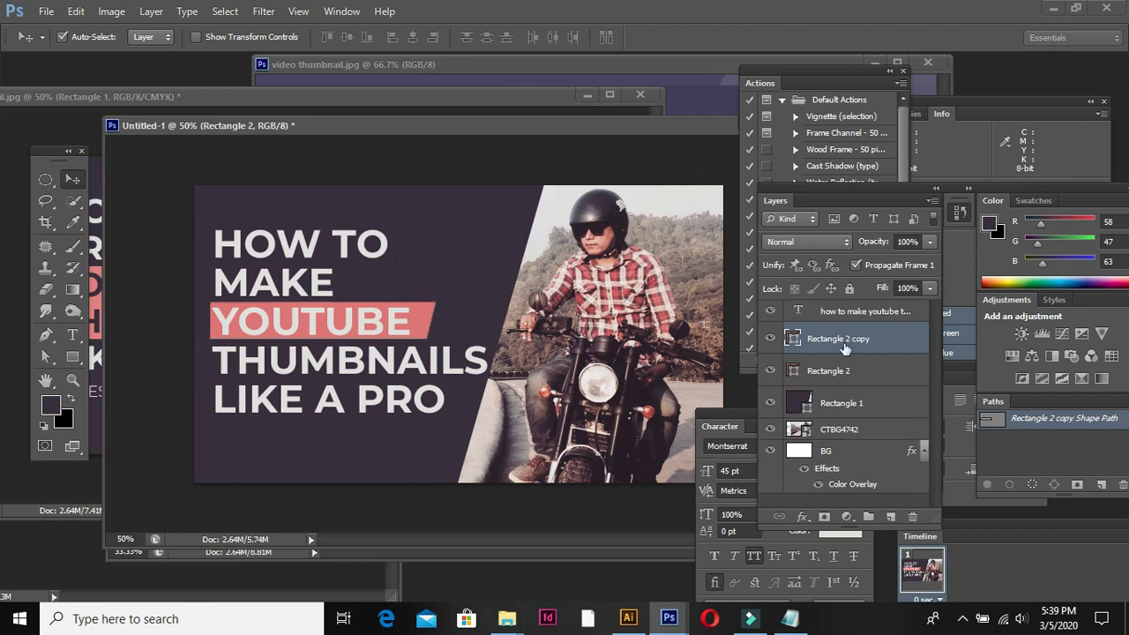
Move the duplicated highlight behind THUMBNAILS, with its slanted end just past the final S, at about X 478.5 px, Y 420 px.
{"action": "key", "text": "ctrl+t"}
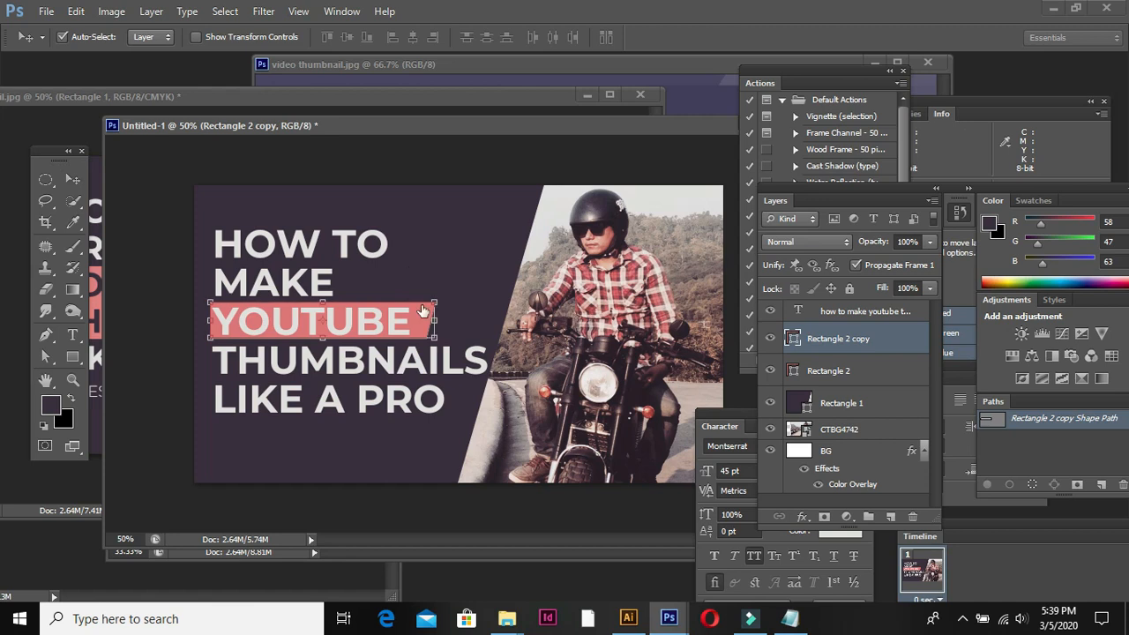
{"action": "left_click_drag", "start_coordinate": [434, 319], "coordinate": [496, 347]}
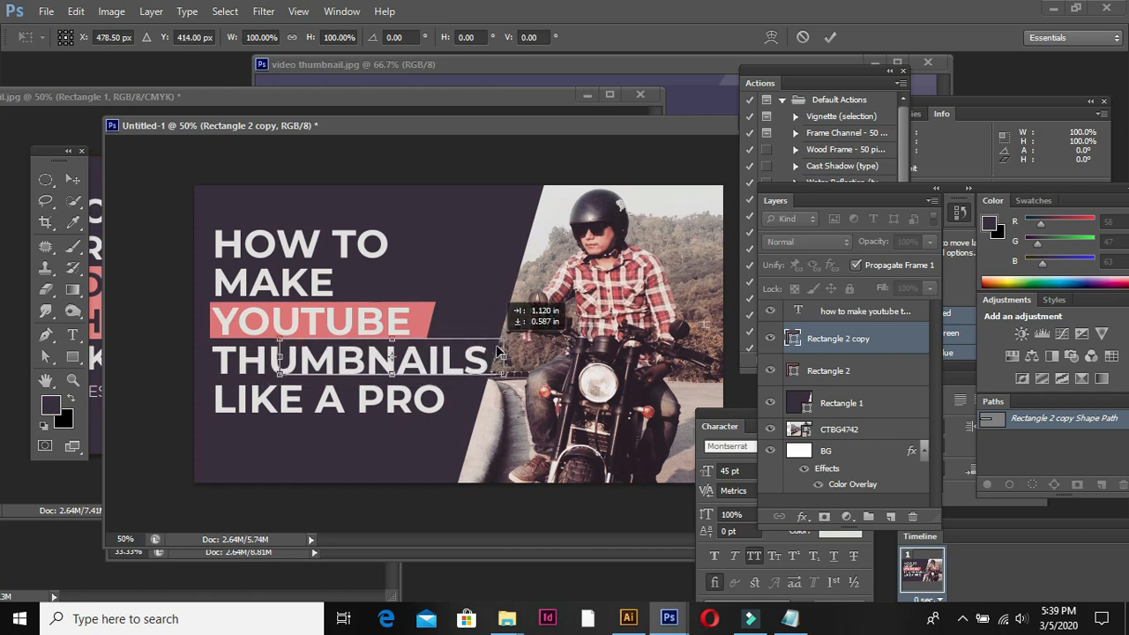
{"action": "left_click_drag", "start_coordinate": [495, 346], "coordinate": [495, 348]}
{"action": "key", "text": "Down"}
{"action": "key", "text": "Down"}
{"action": "key", "text": "Down"}
{"action": "key", "text": "Down"}
{"action": "key", "text": "Up"}
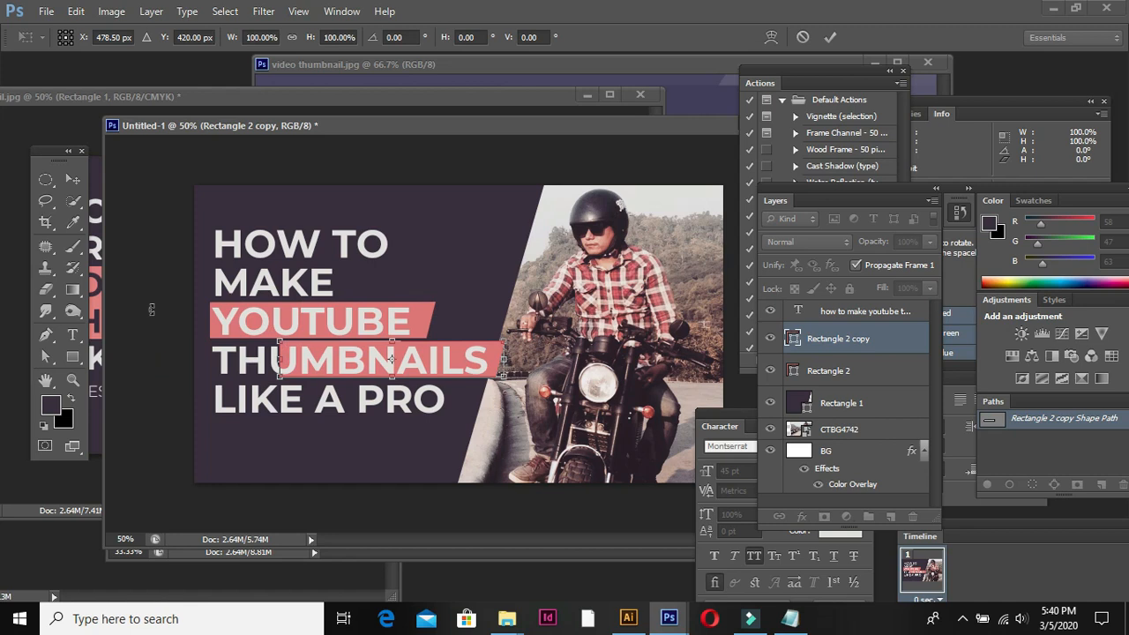
{"action": "left_click", "coordinate": [72, 179]}
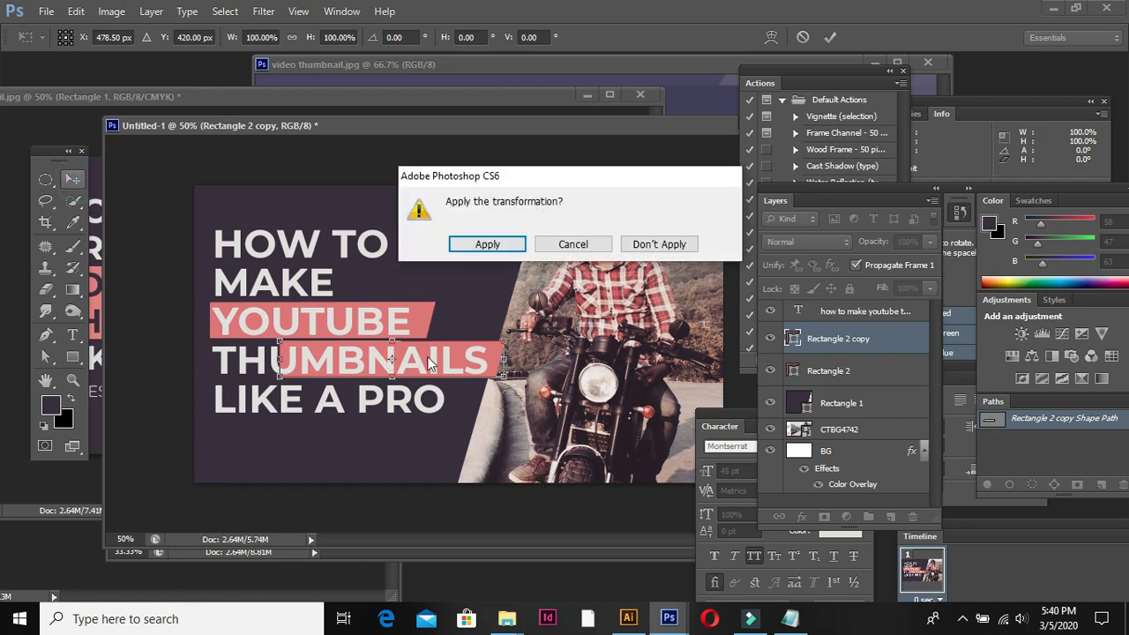
{"action": "left_click", "coordinate": [488, 246]}
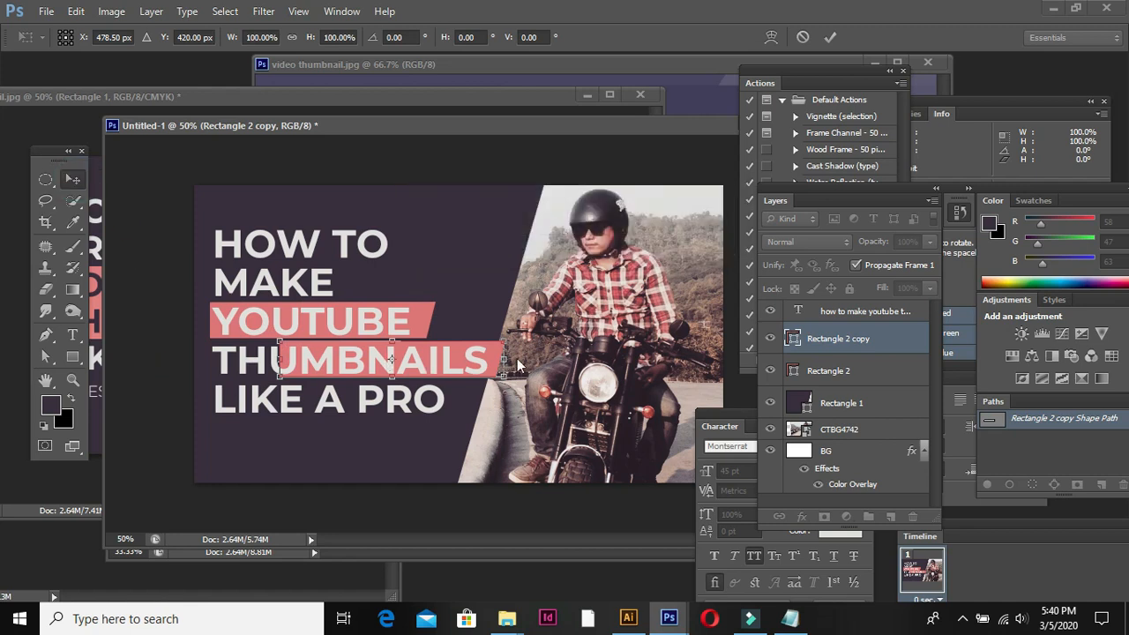
Extend the THUMBNAILS highlight's left anchor points to the start of the word, making the shape about 708 px wide.
{"action": "left_click", "coordinate": [163, 370]}
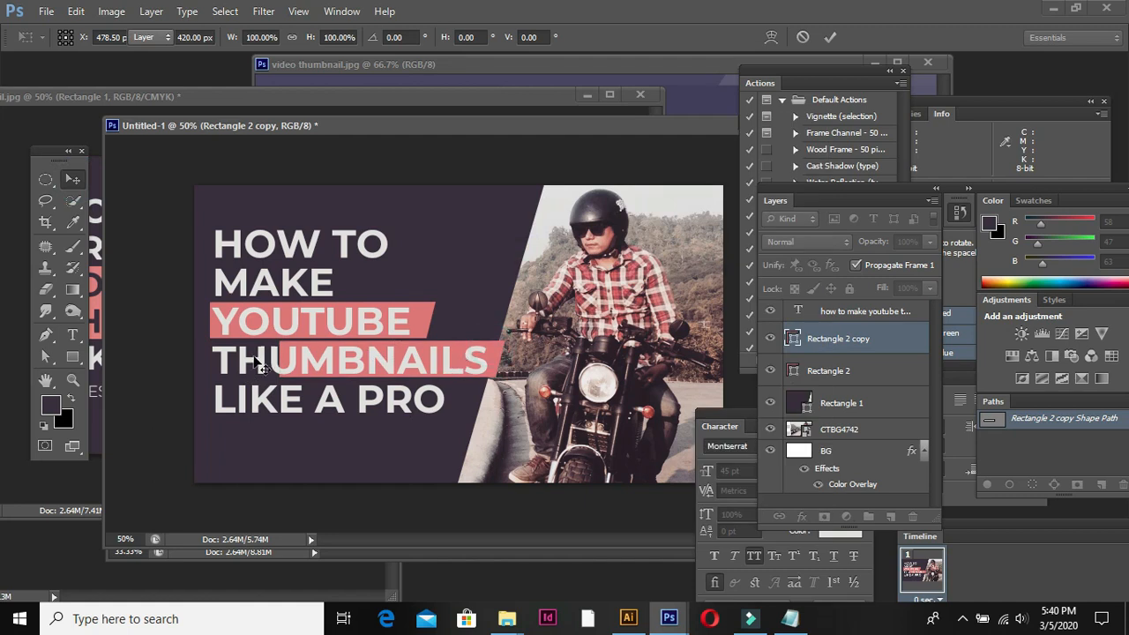
{"action": "left_click", "coordinate": [281, 344]}
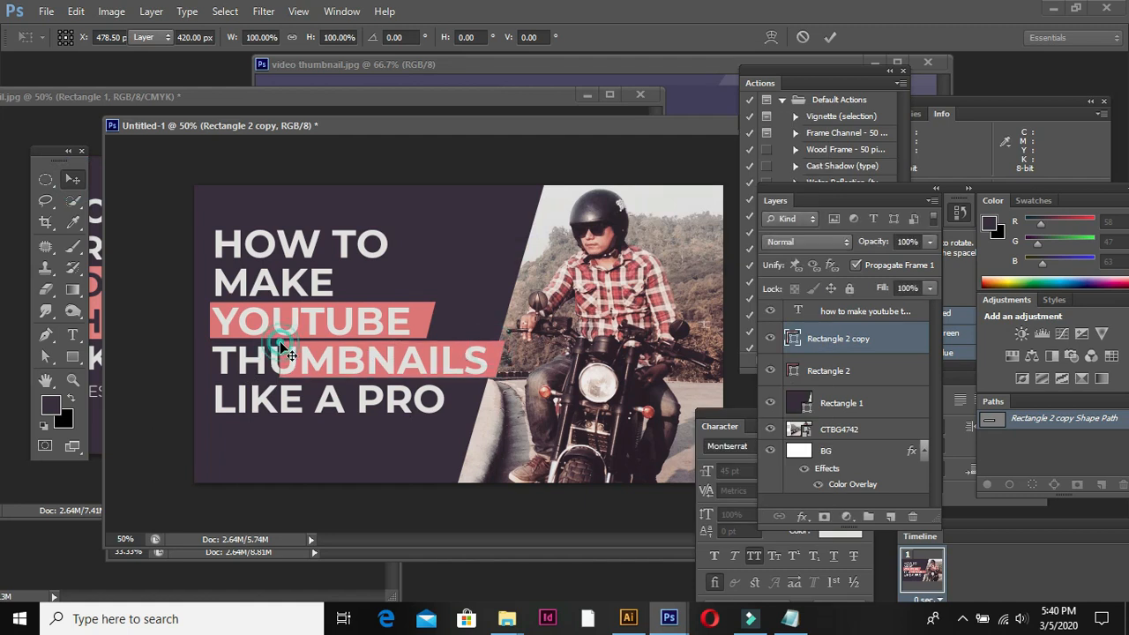
{"action": "left_click", "coordinate": [279, 340]}
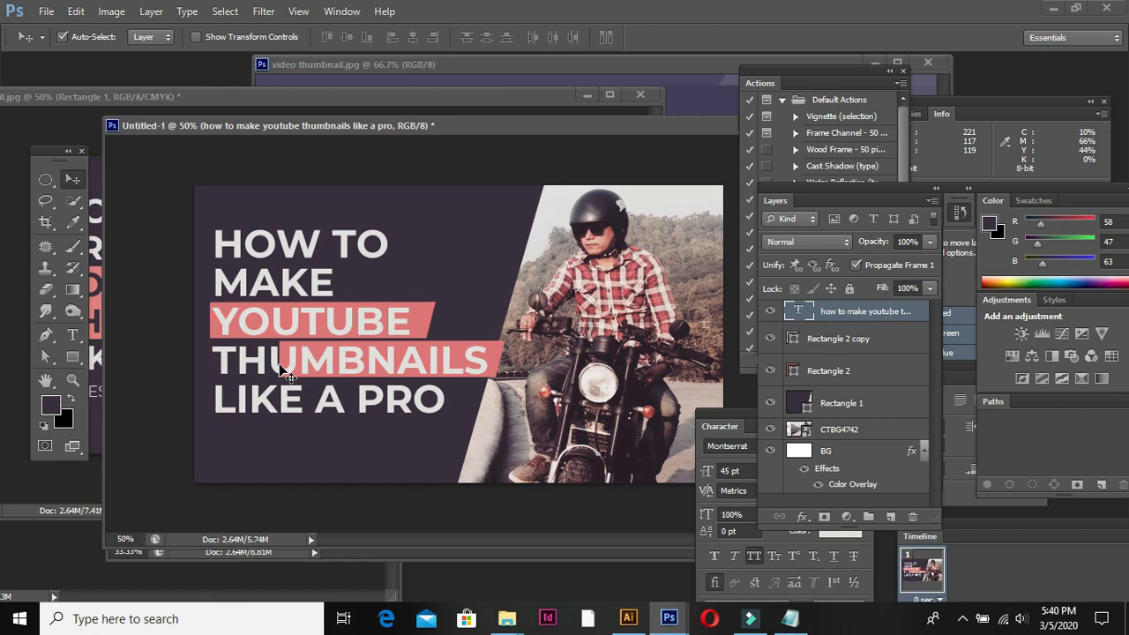
{"action": "key", "text": "ctrl+plus"}
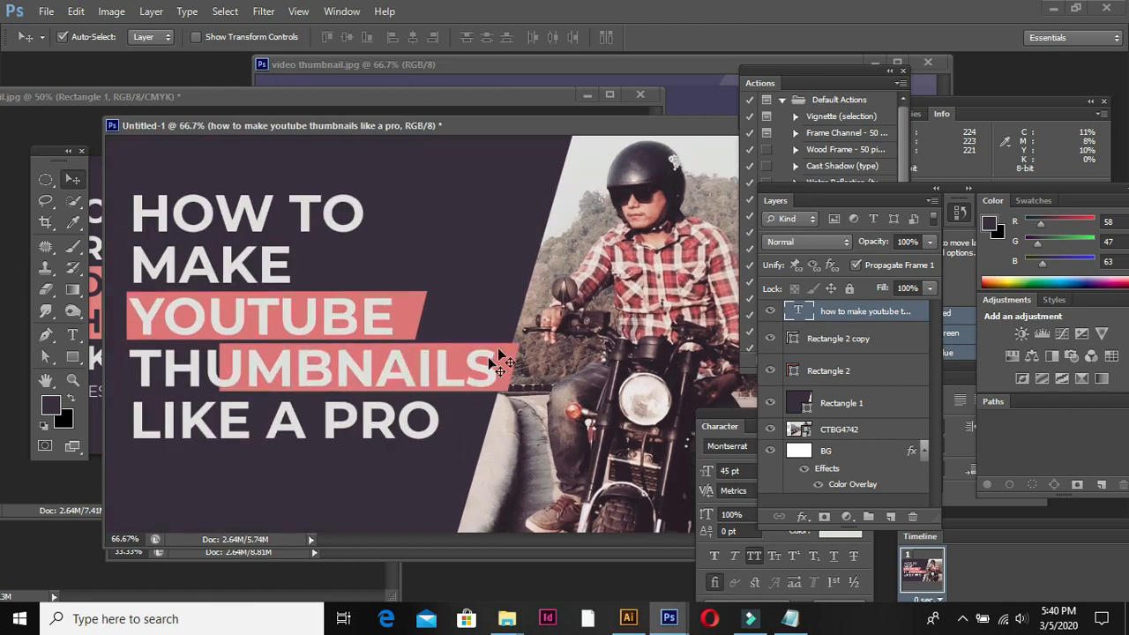
{"action": "left_click", "coordinate": [507, 351]}
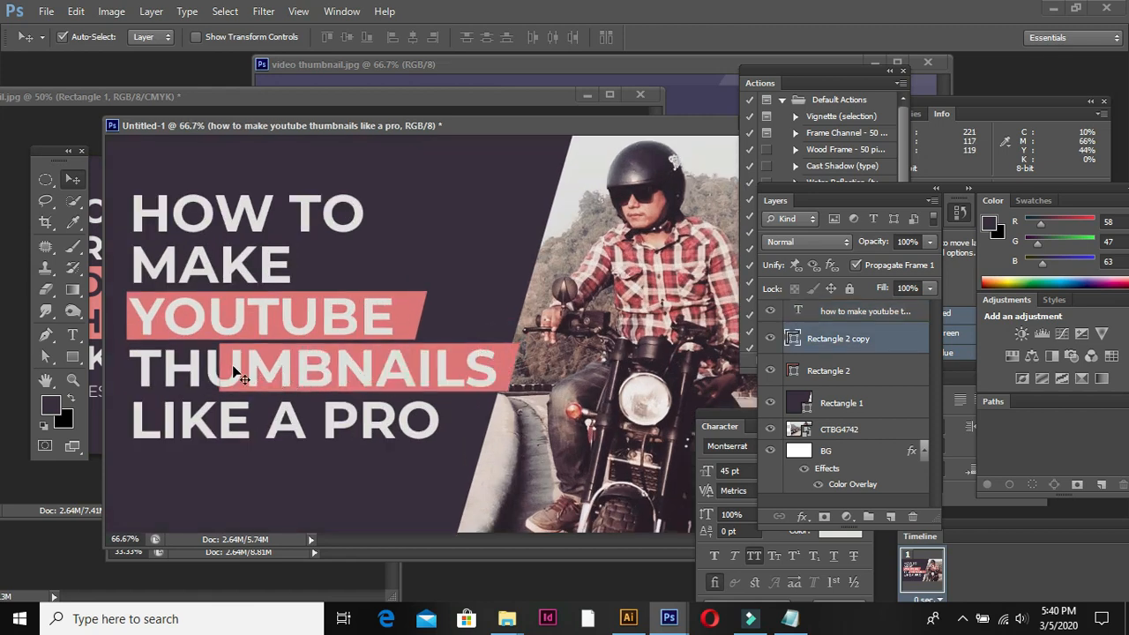
{"action": "key", "text": "a"}
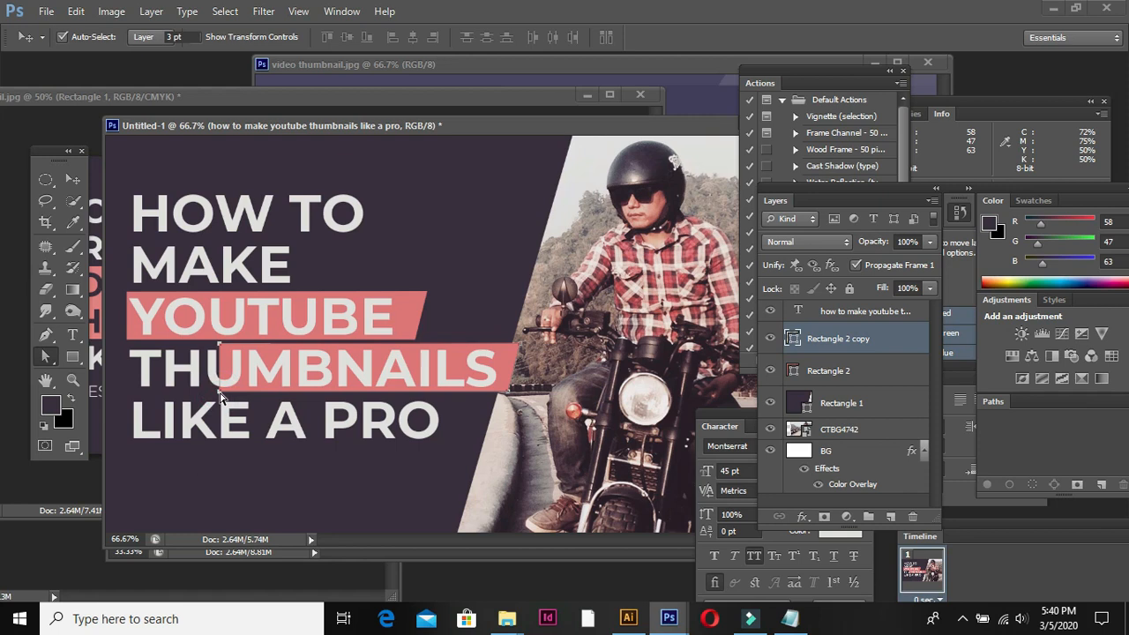
{"action": "left_click_drag", "start_coordinate": [221, 395], "coordinate": [129, 391]}
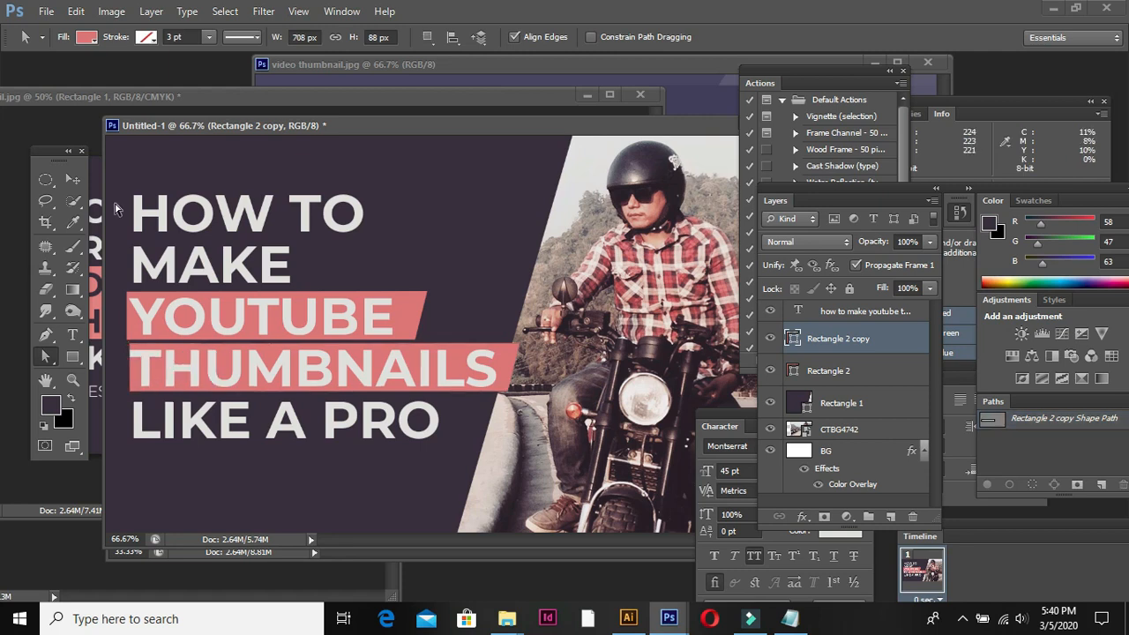
Nudge the title text slightly left against the coral YOUTUBE and THUMBNAILS highlights.
{"action": "left_click", "coordinate": [73, 179]}
{"action": "left_click", "coordinate": [505, 353]}
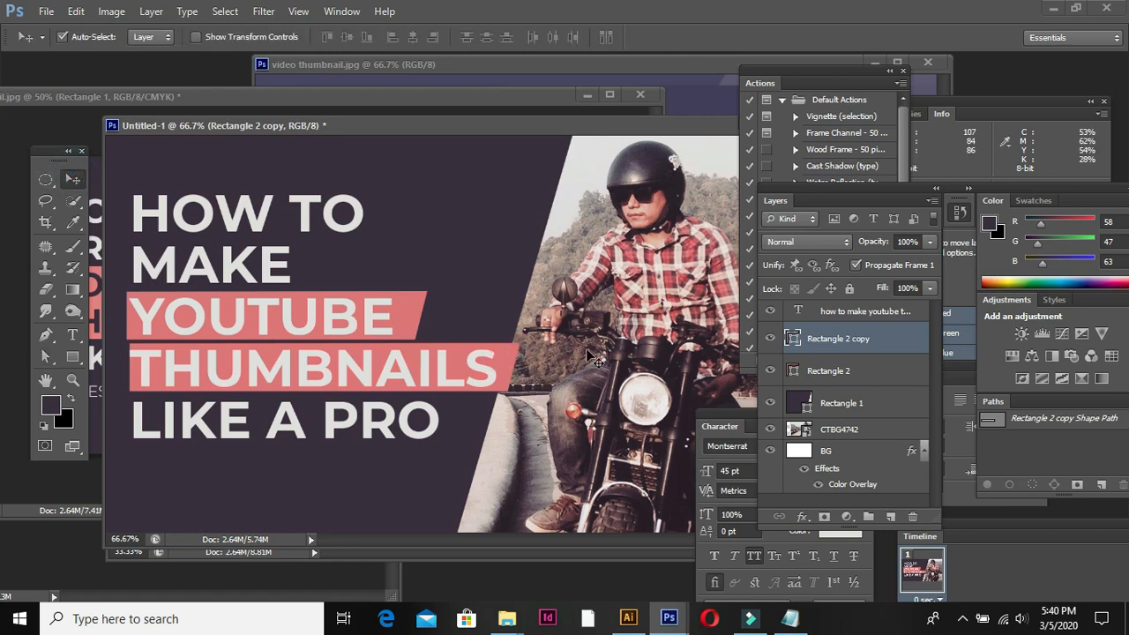
{"action": "left_click", "coordinate": [421, 304]}
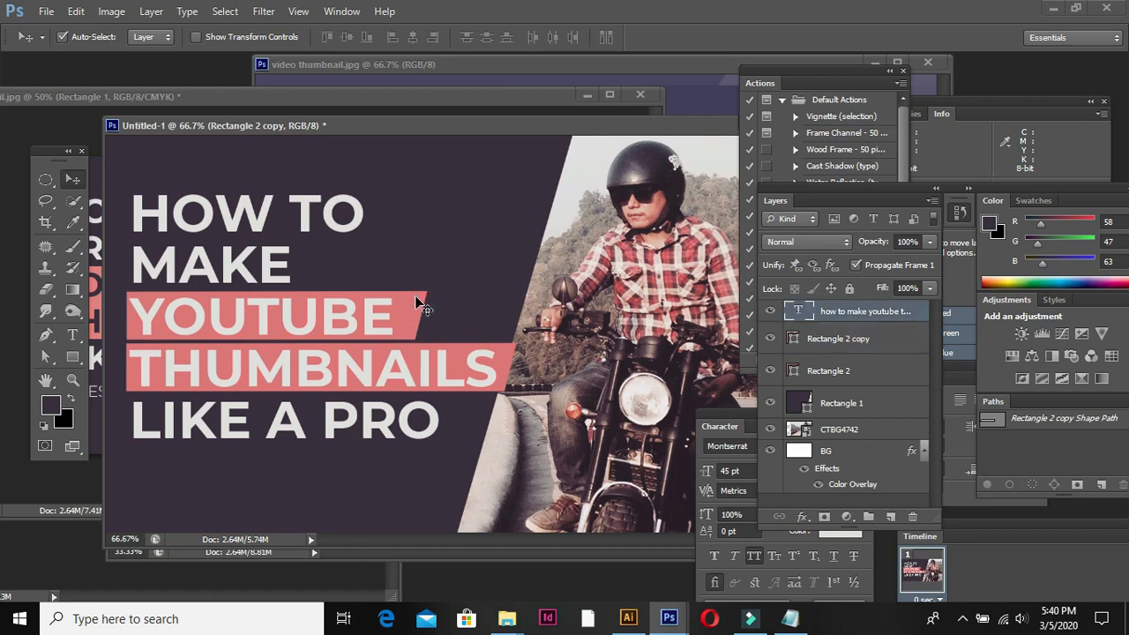
{"action": "key", "text": "Left"}
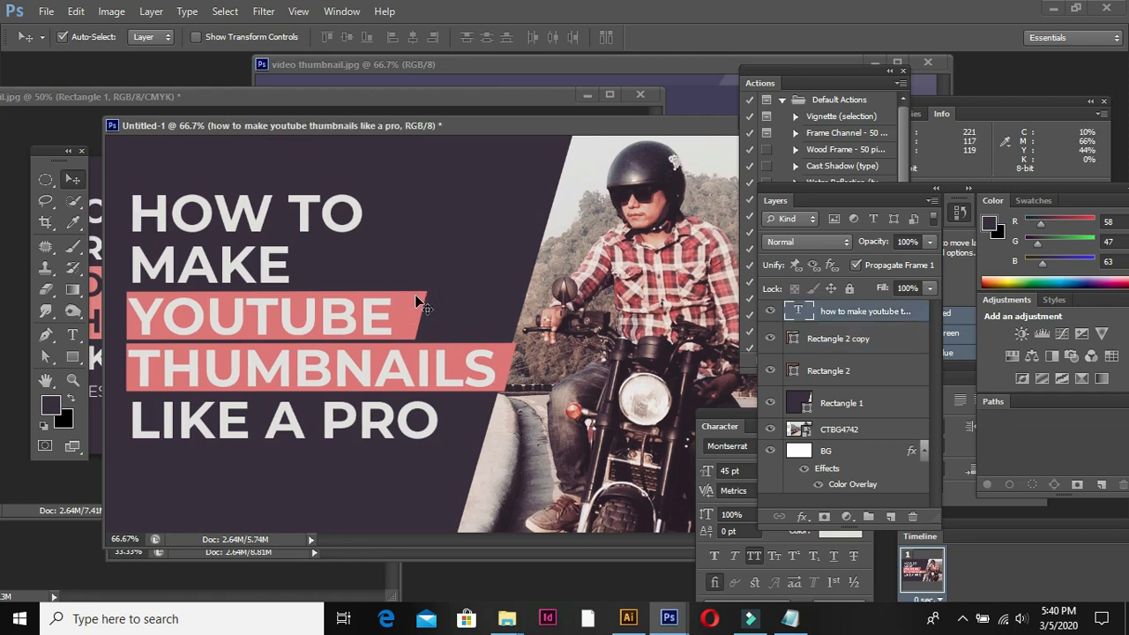
{"action": "left_click", "coordinate": [841, 373]}
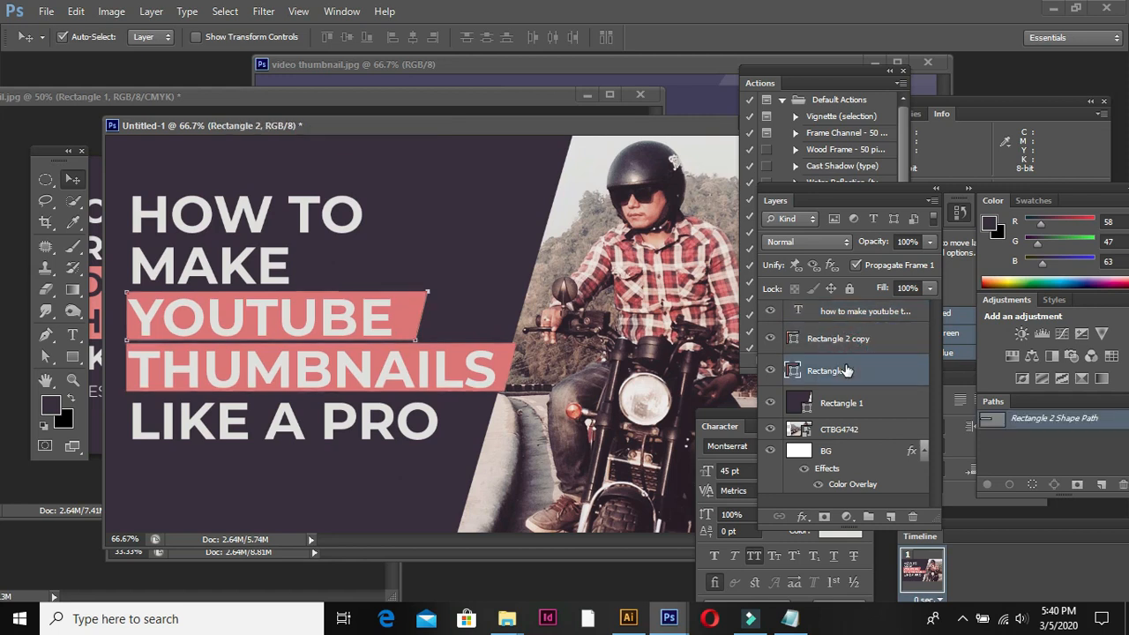
{"action": "left_click", "coordinate": [471, 225]}
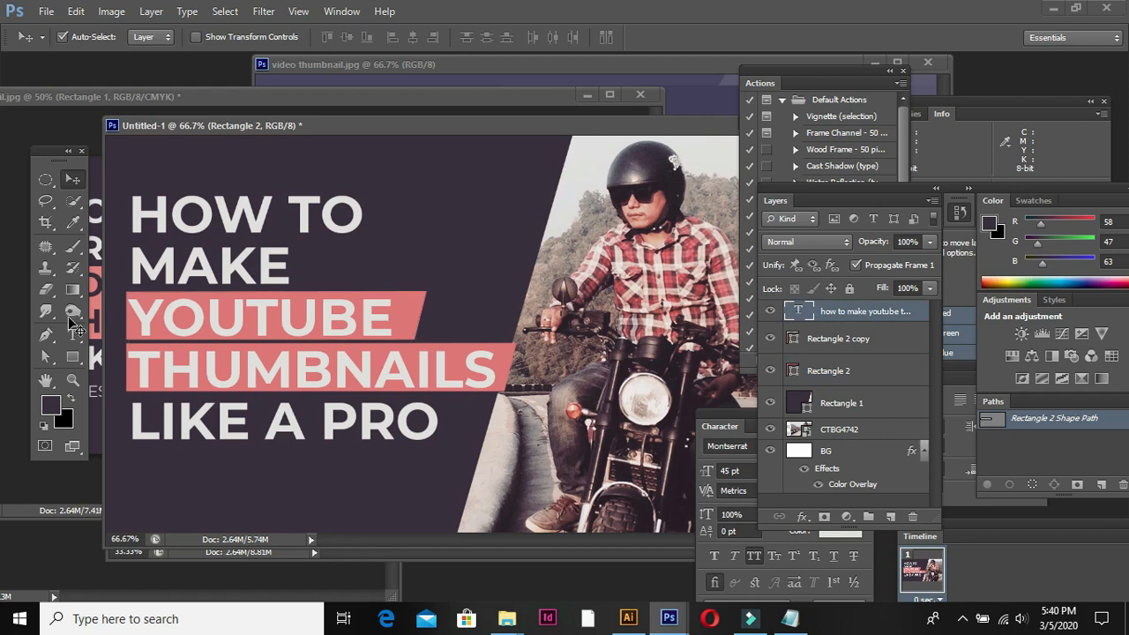
Recolor the title word YOUTUBE with the dark purple sampled from the slanted panel (RGB 58, 47, 63).
{"action": "key", "text": "ctrl+minus"}
{"action": "key", "text": "t"}
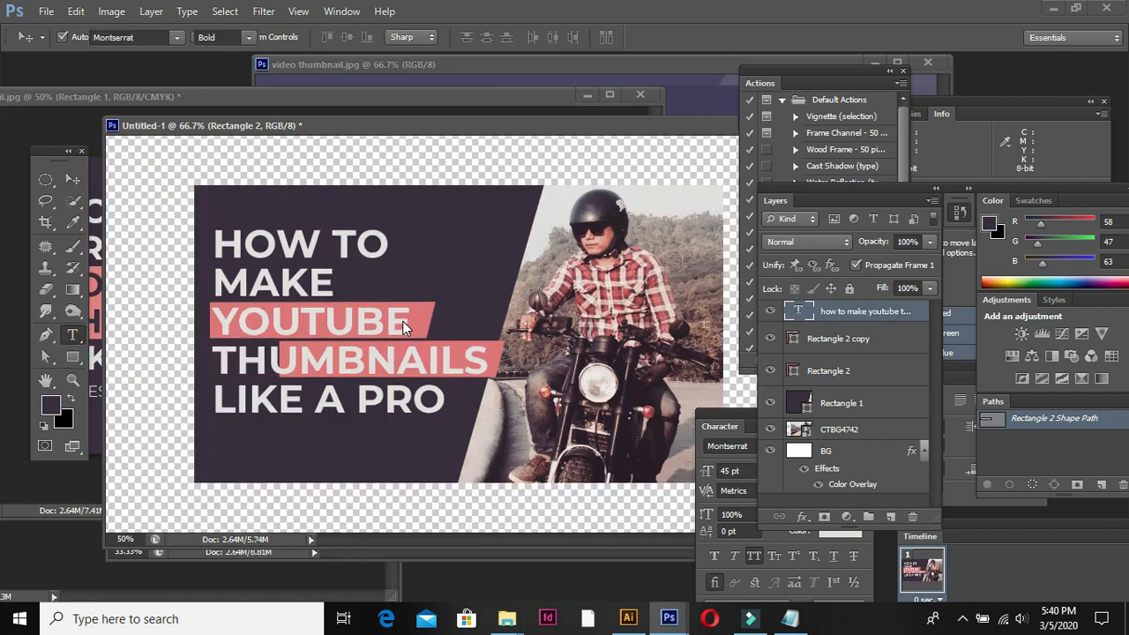
{"action": "left_click", "coordinate": [403, 328]}
{"action": "left_click_drag", "start_coordinate": [410, 322], "coordinate": [222, 319]}
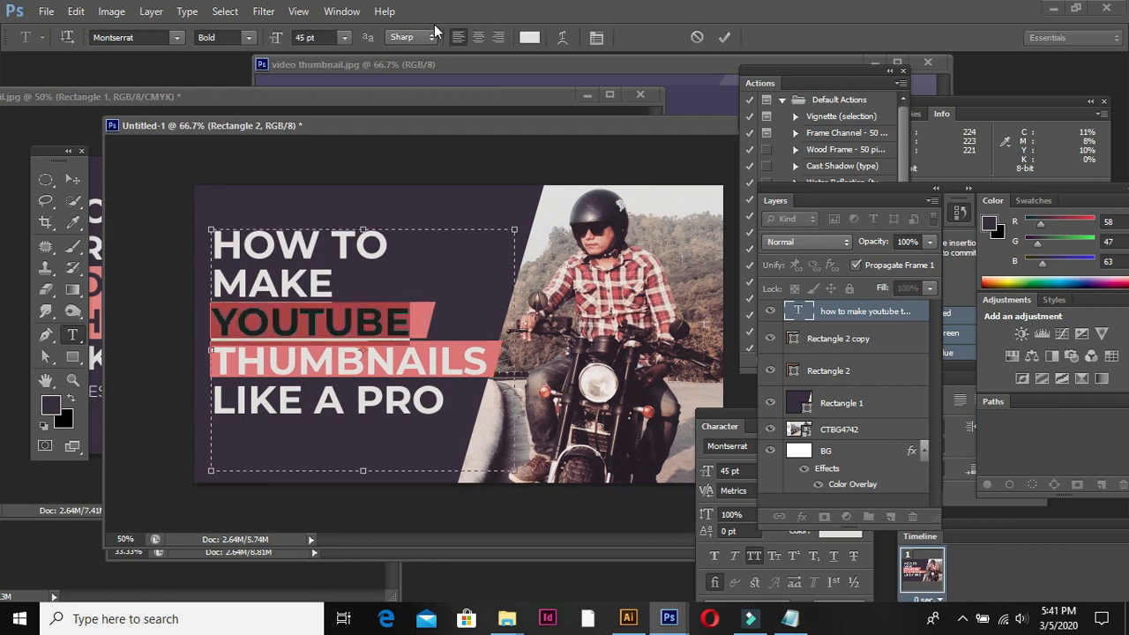
{"action": "left_click", "coordinate": [525, 38]}
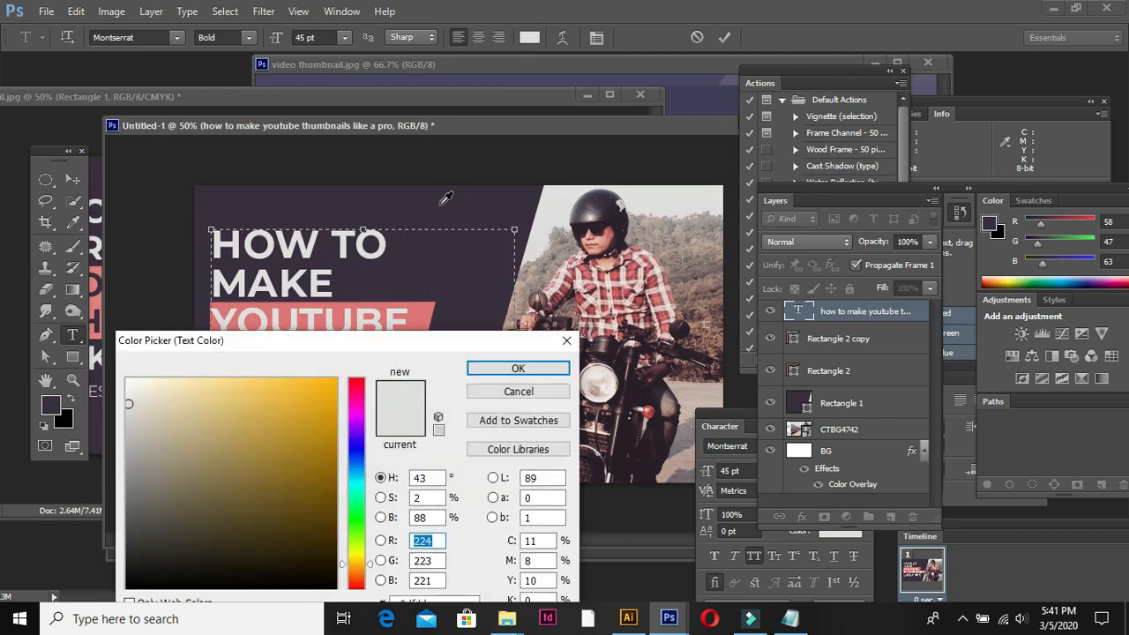
{"action": "left_click", "coordinate": [442, 203]}
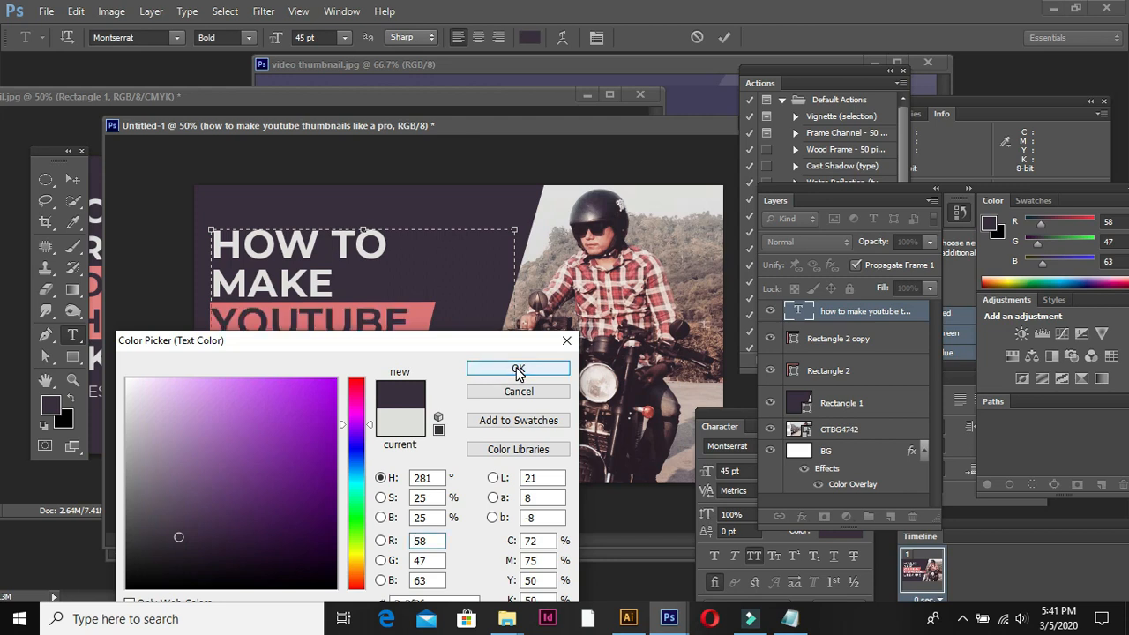
{"action": "left_click", "coordinate": [517, 371]}
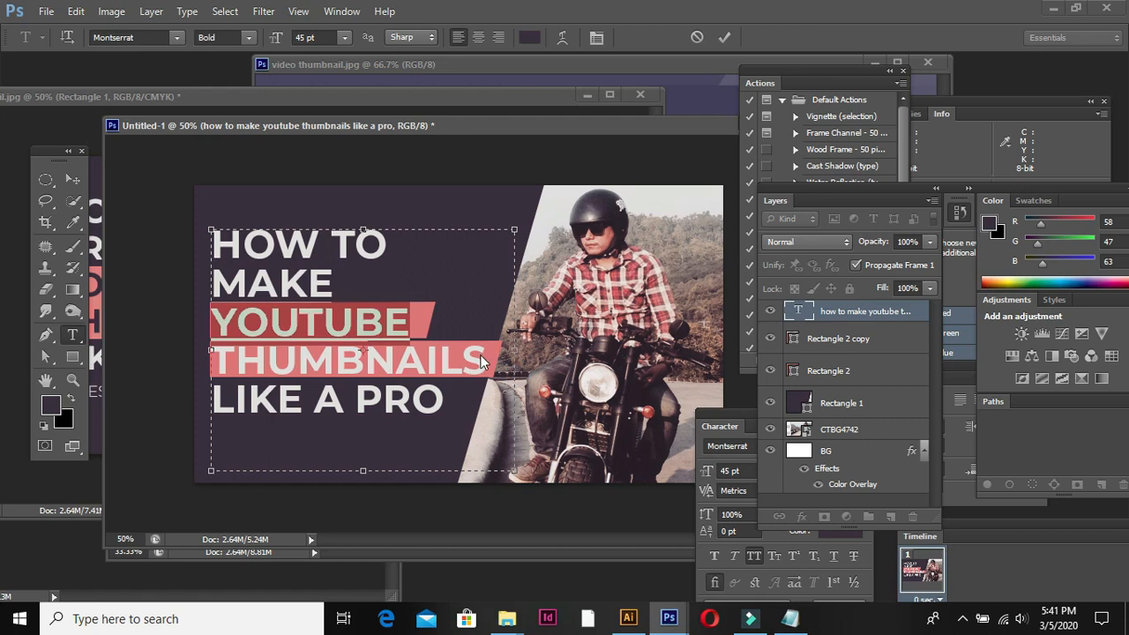
Recolor the title word THUMBNAILS with the same dark panel purple, RGB 58, 47, 63, and finish editing the text.
{"action": "left_click", "coordinate": [483, 357]}
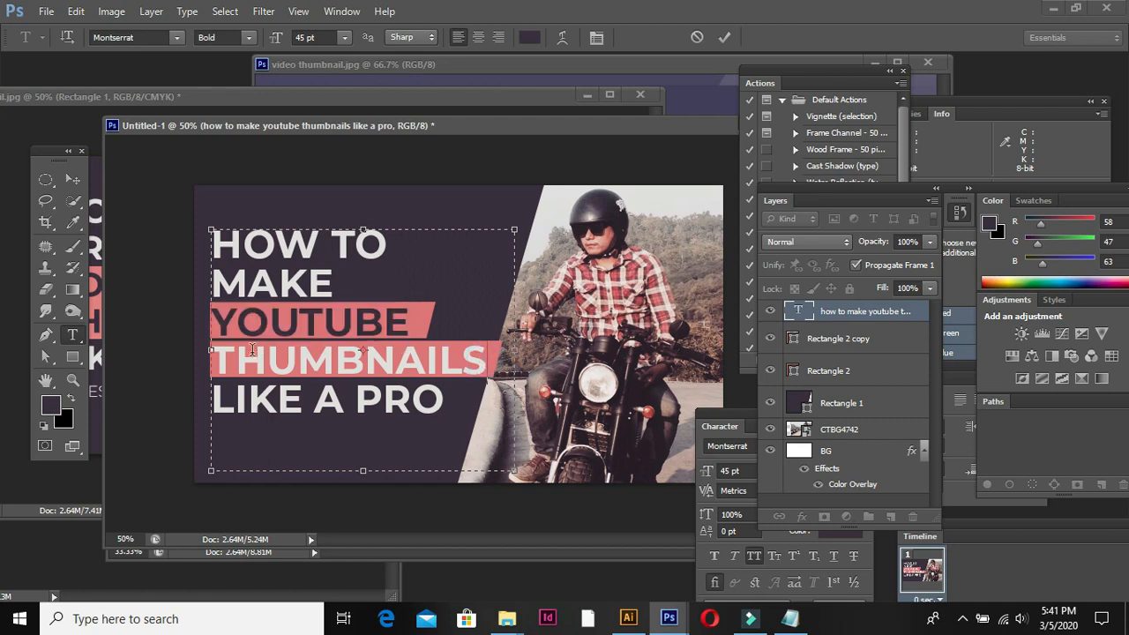
{"action": "left_click", "coordinate": [213, 350], "text": "shift"}
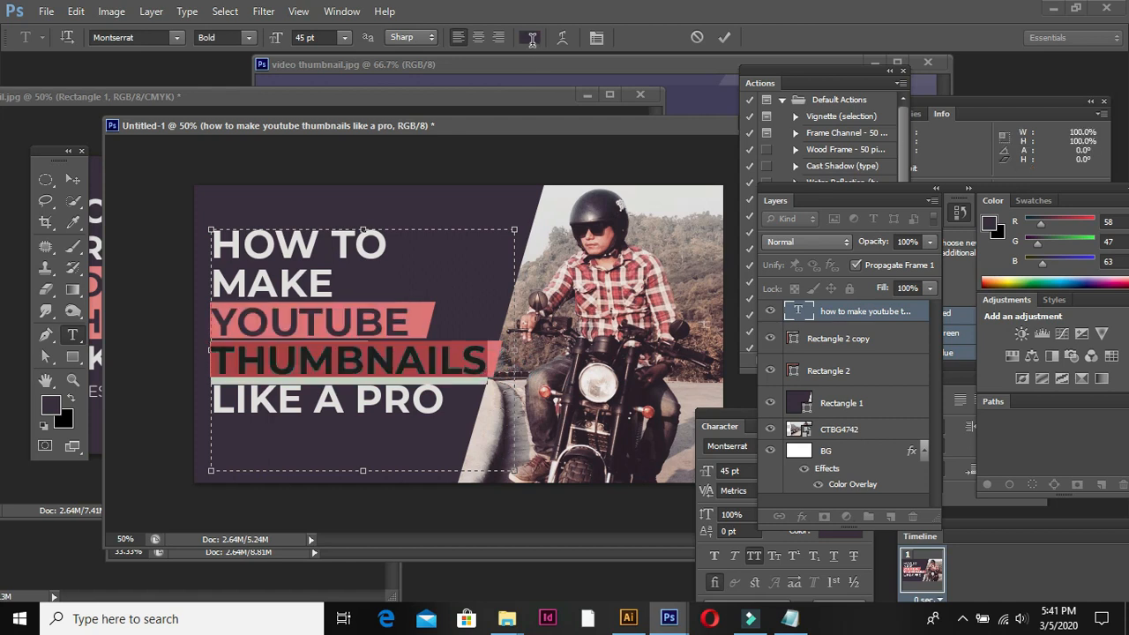
{"action": "left_click", "coordinate": [530, 40]}
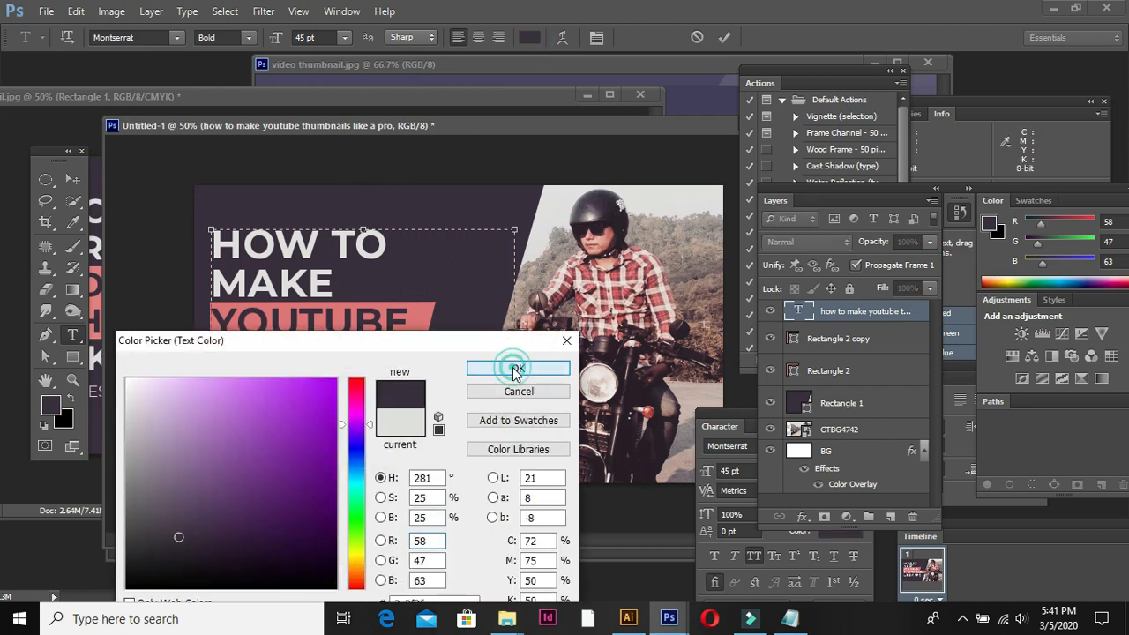
{"action": "left_click", "coordinate": [517, 368]}
{"action": "left_click", "coordinate": [74, 181]}
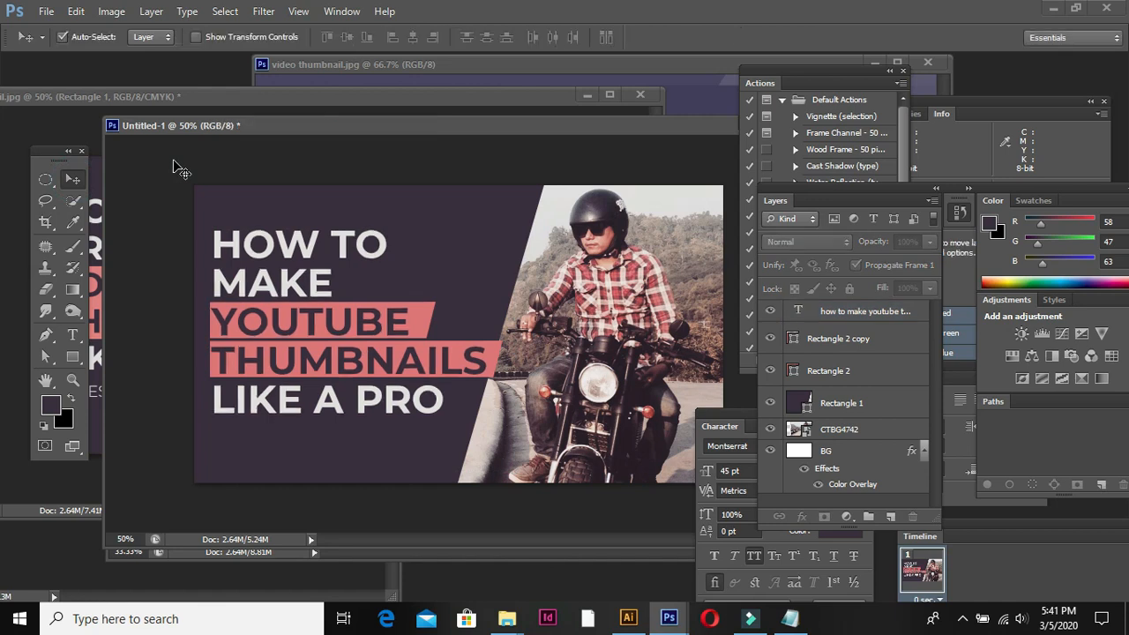
Nudge the whole title text slightly upward over the coral highlights and deselect it.
{"action": "key", "text": "ctrl+minus"}
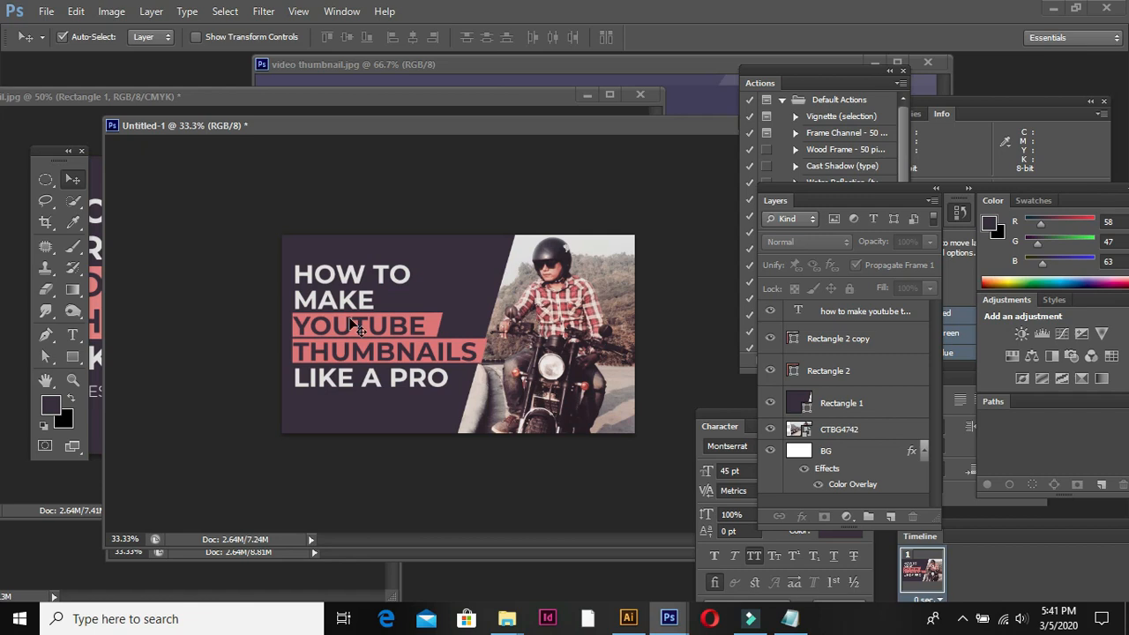
{"action": "left_click", "coordinate": [441, 388]}
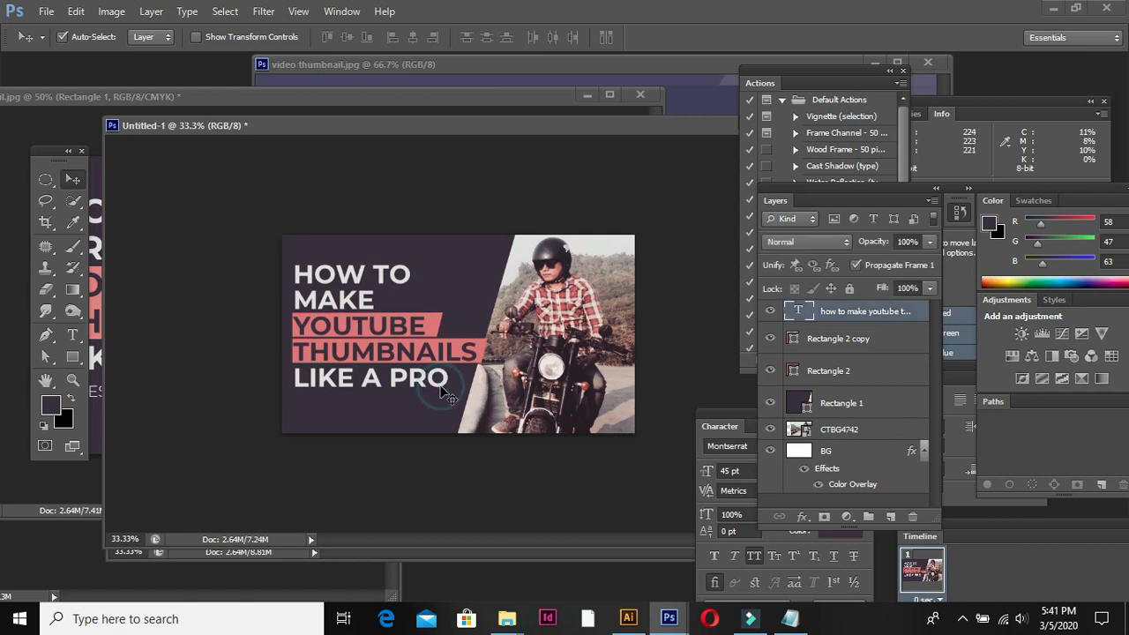
{"action": "key", "text": "Up"}
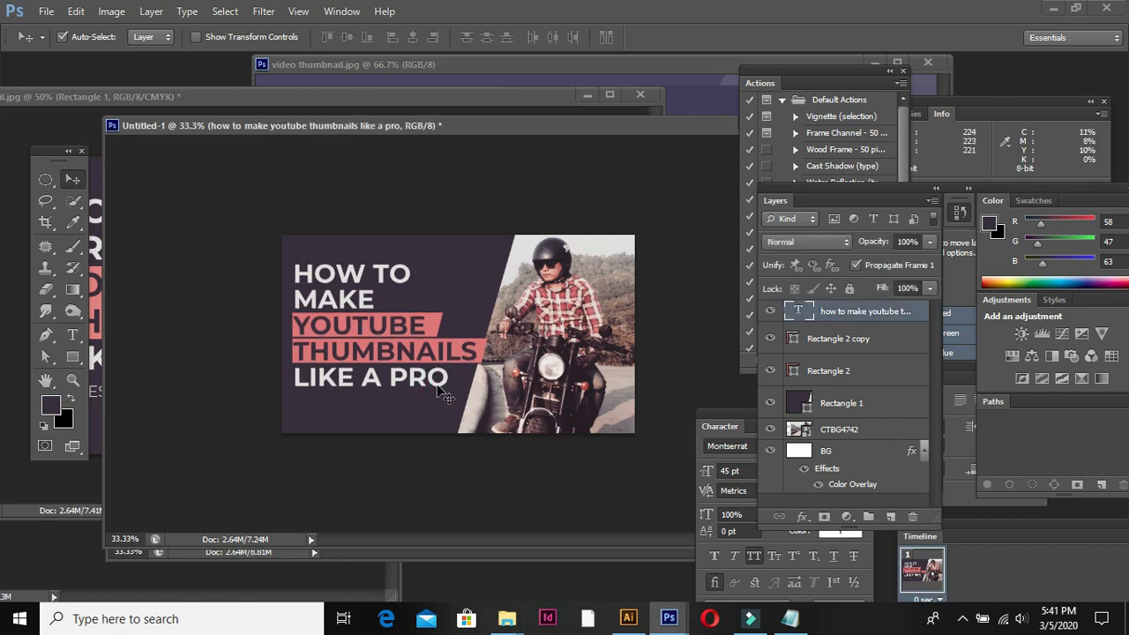
{"action": "left_click", "coordinate": [472, 510]}
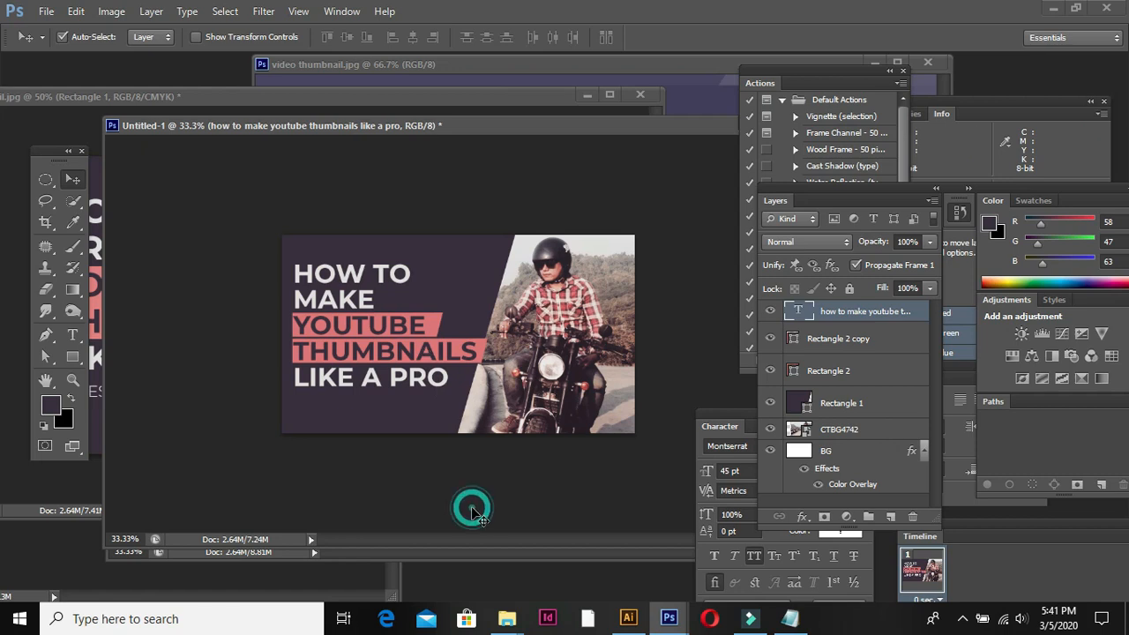
Start a new text layer on the dark panel below LIKE A PRO, near the title's left edge.
{"action": "key", "text": "ctrl+plus"}
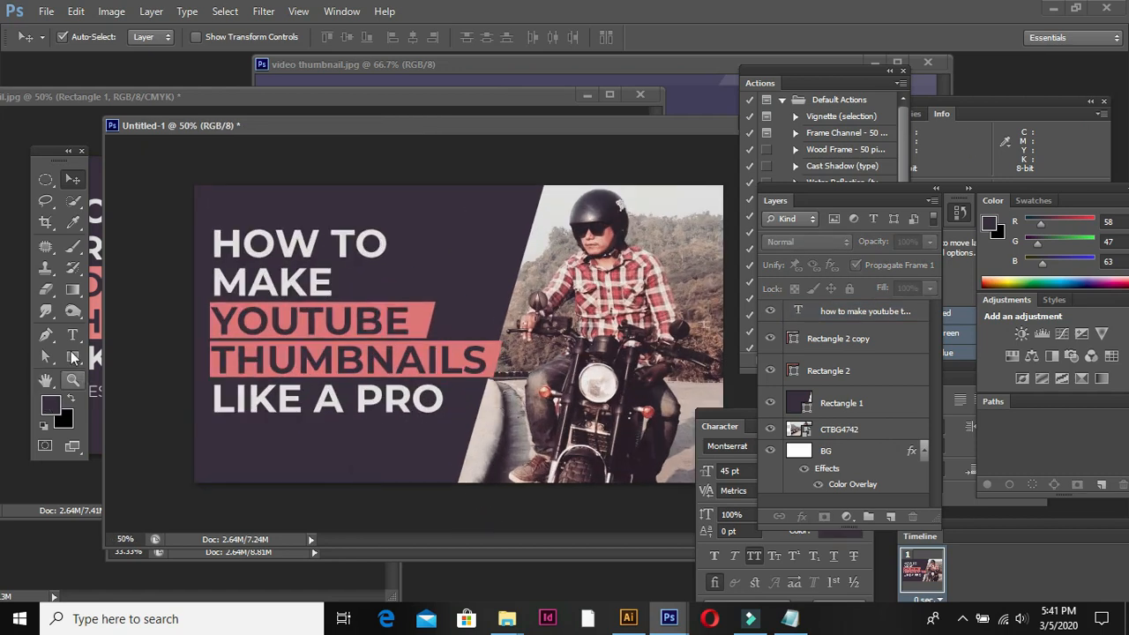
{"action": "left_click", "coordinate": [72, 356]}
{"action": "left_click", "coordinate": [239, 447]}
{"action": "left_click", "coordinate": [470, 255]}
{"action": "left_click", "coordinate": [72, 335]}
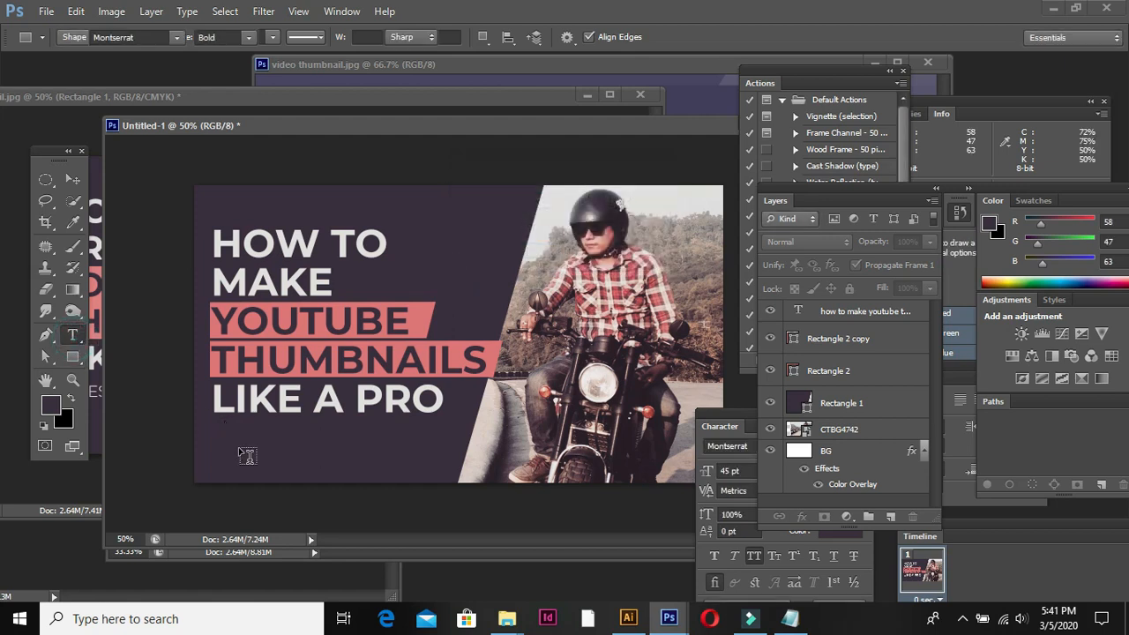
{"action": "left_click", "coordinate": [238, 445]}
{"action": "type", "text": "m"}
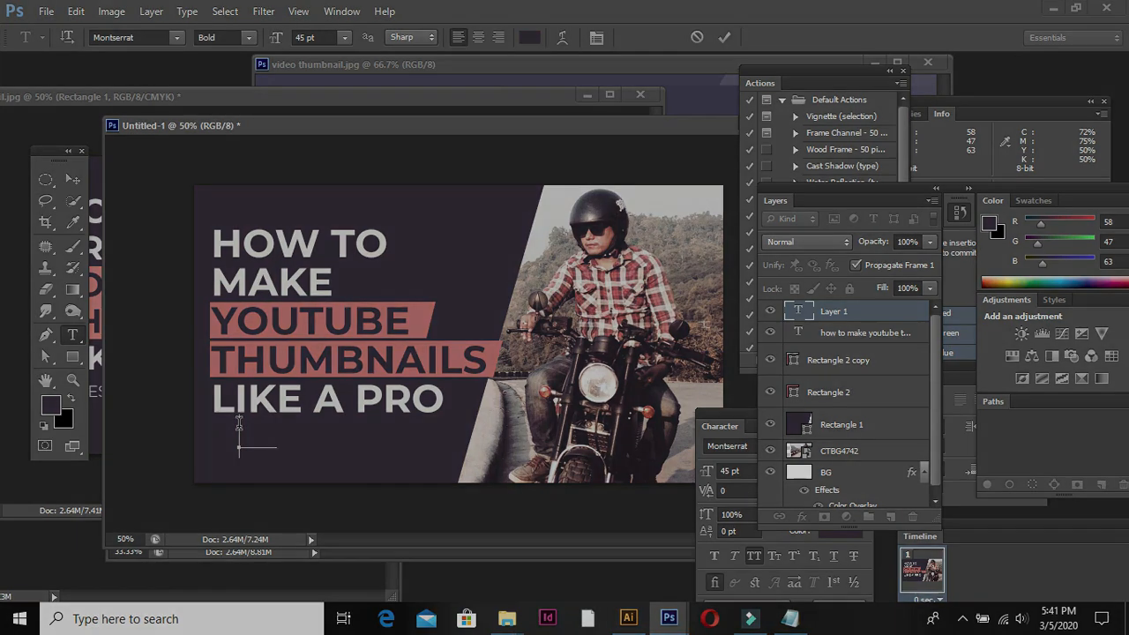